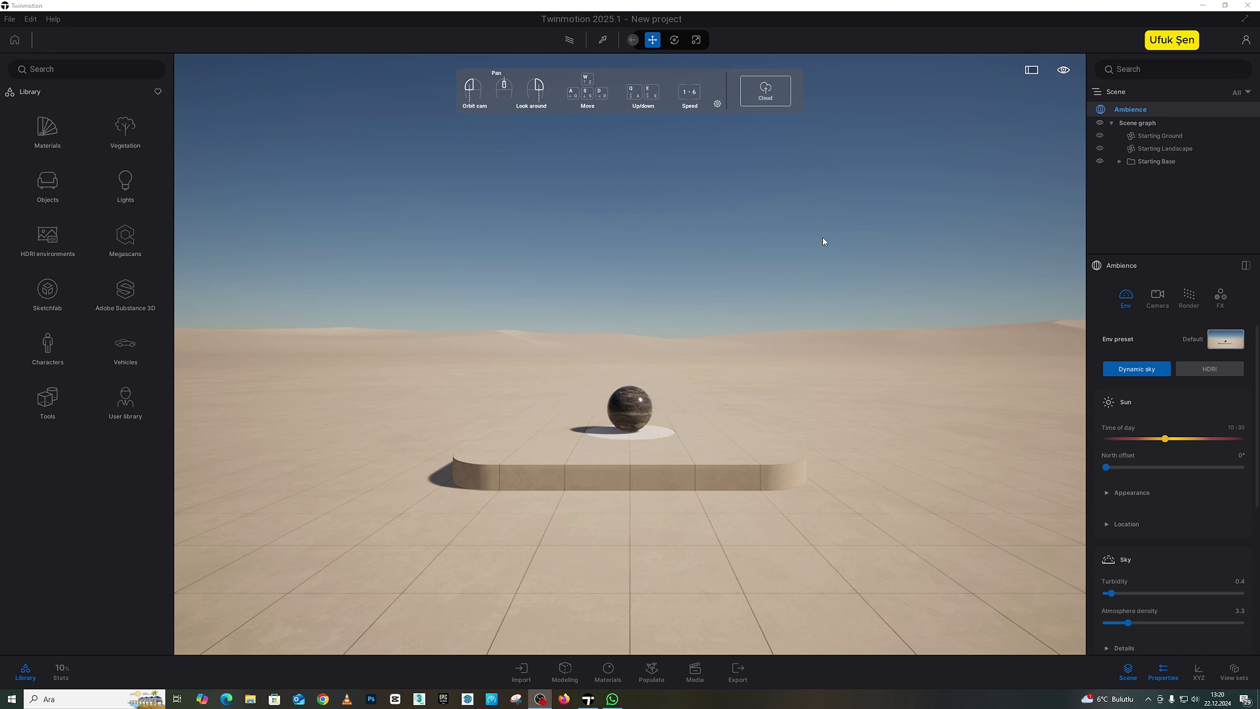
# Step: Start a new scene and hide the Starting Base folder in the scene graph
pyautogui.click(10, 19)
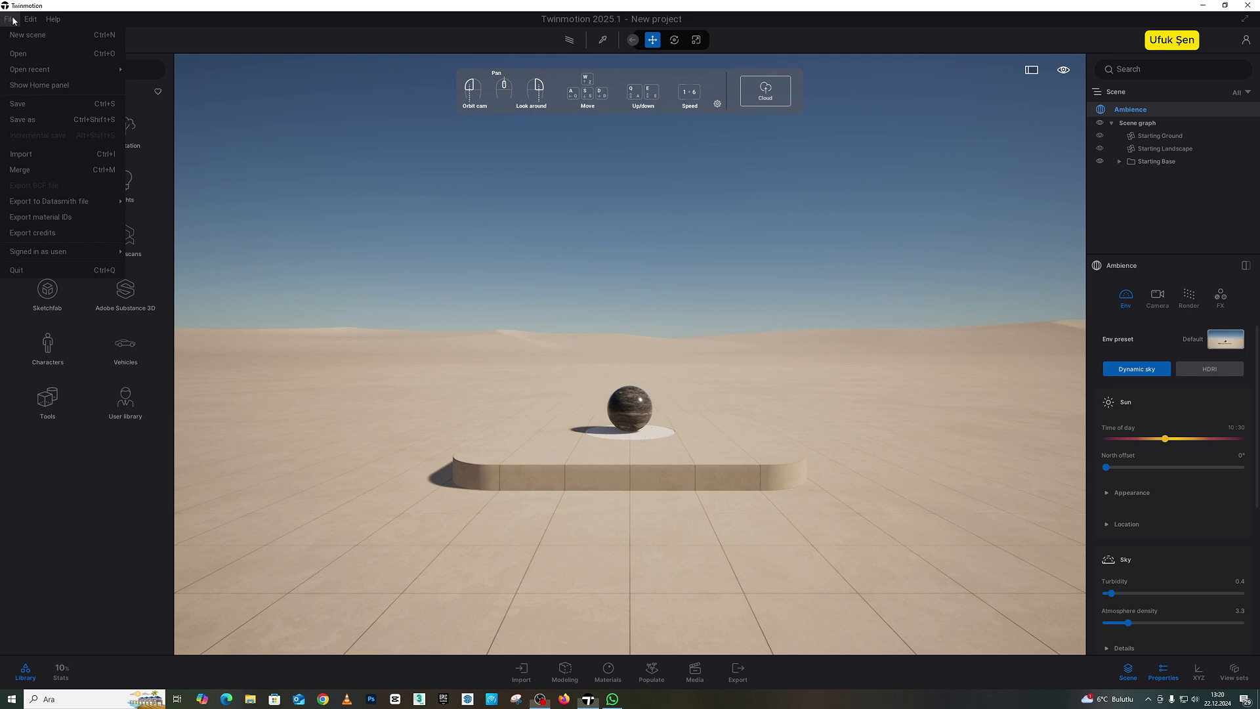
pyautogui.click(49, 35)
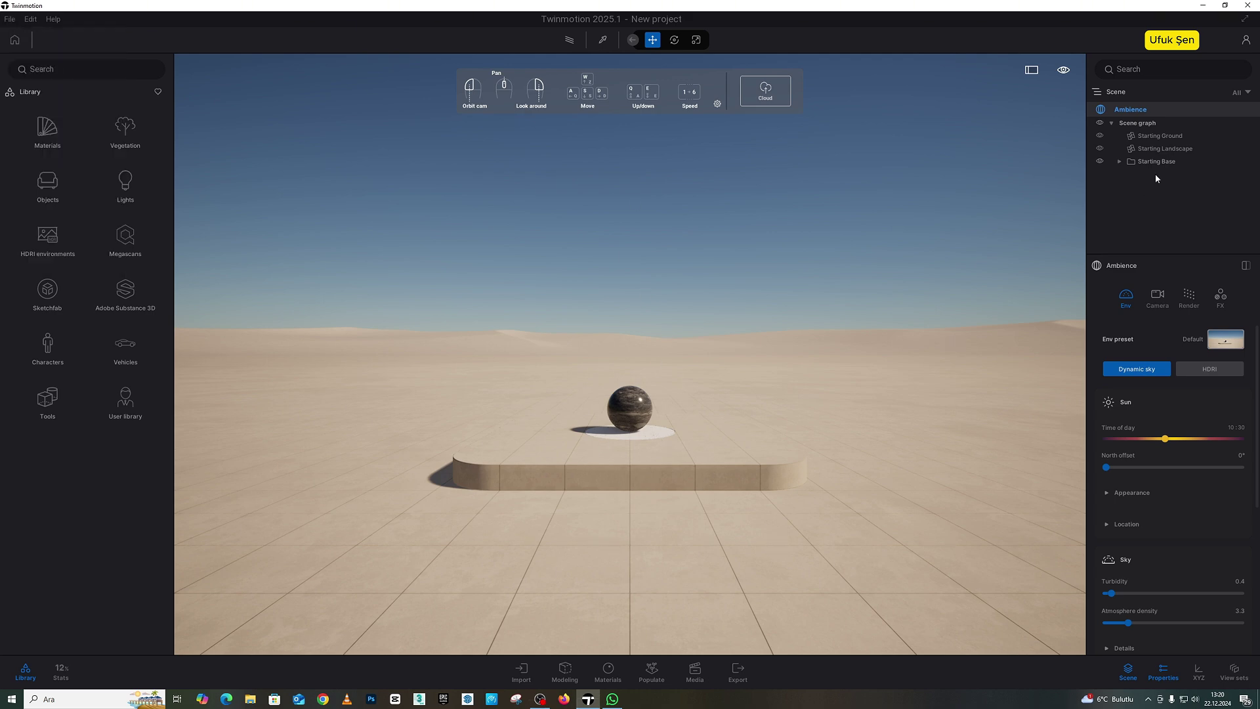
pyautogui.click(1100, 161)
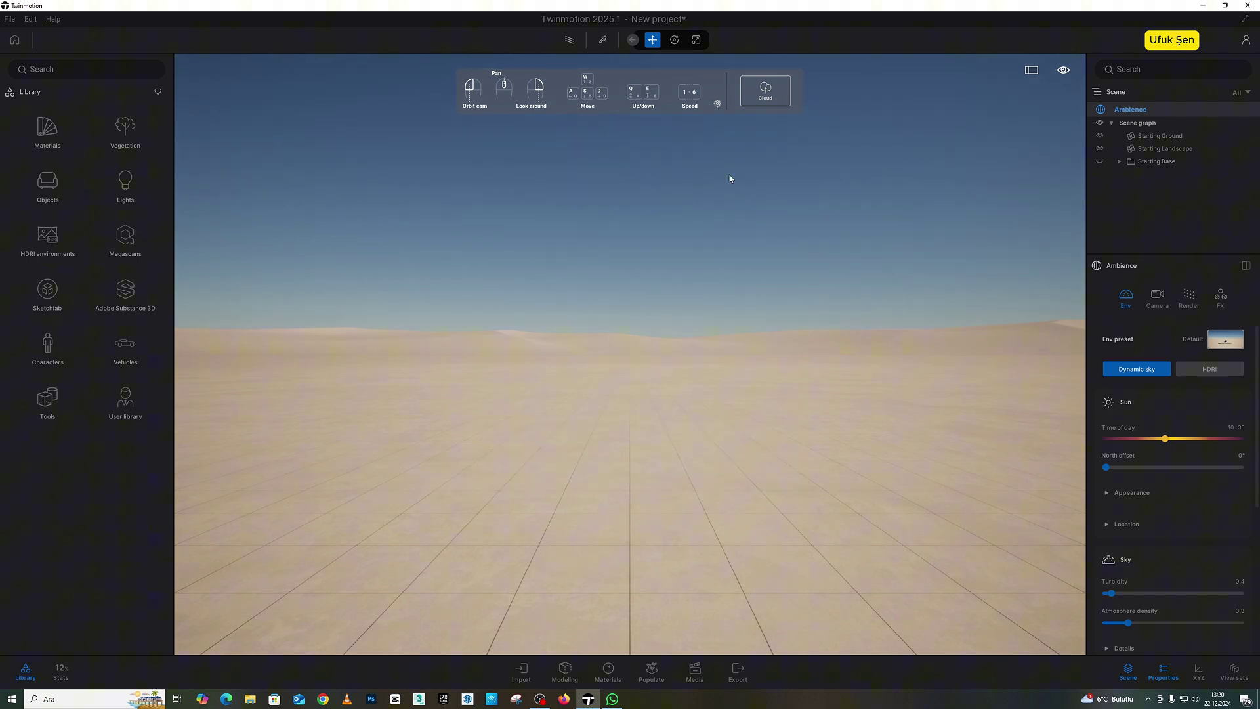
# Step: Import the SketchUp model egitimseti from the egitim seti folder as geometry, keeping the Collapse all option
pyautogui.click(521, 670)
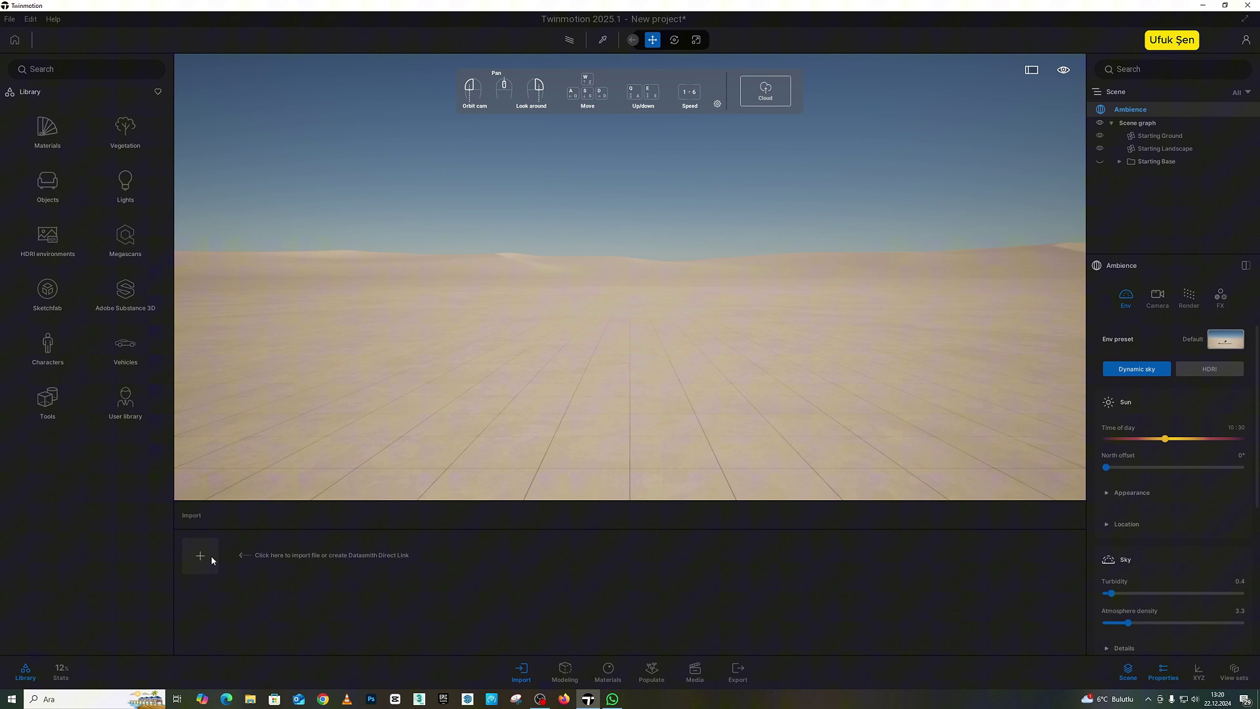
pyautogui.click(212, 560)
pyautogui.click(683, 340)
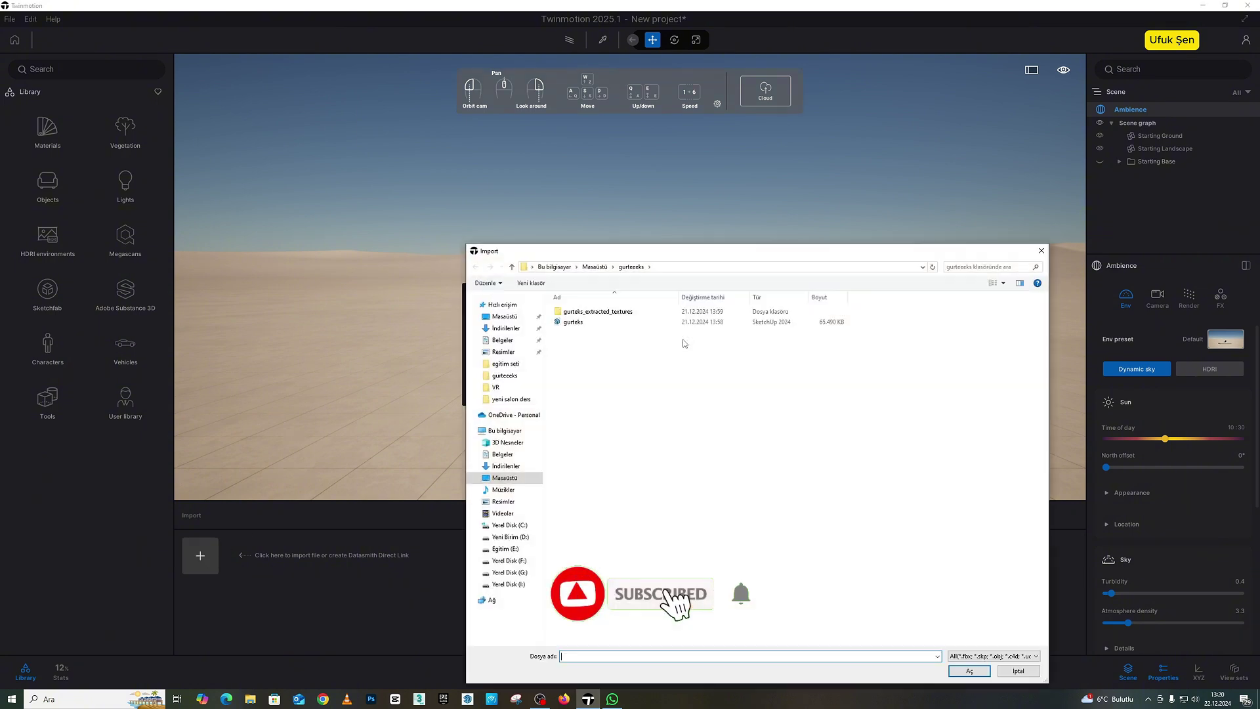
pyautogui.click(597, 267)
pyautogui.doubleClick(997, 410)
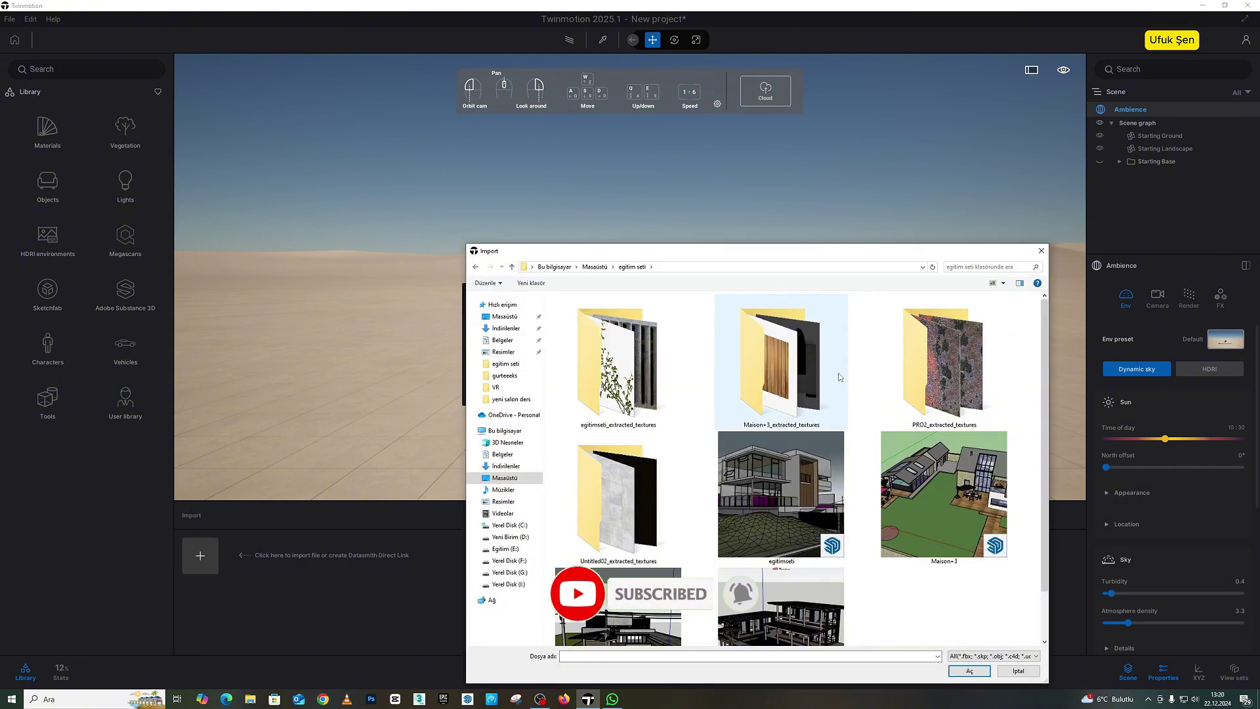
pyautogui.click(781, 493)
pyautogui.click(970, 671)
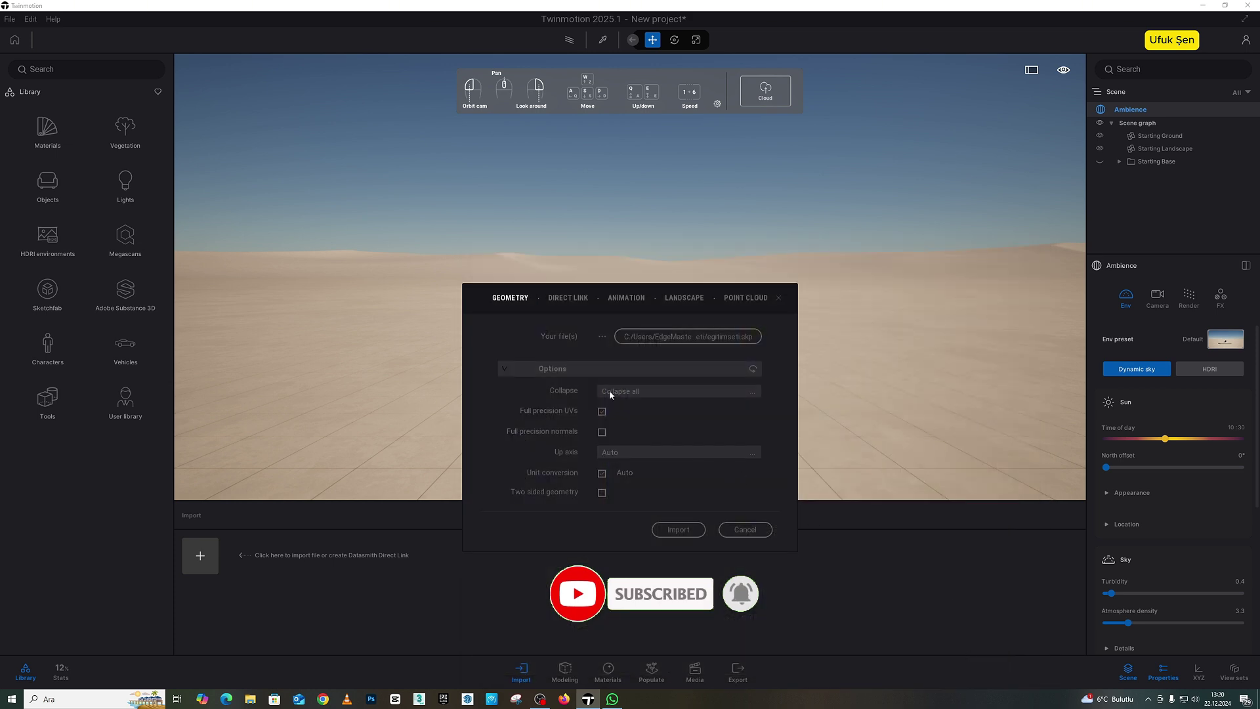
pyautogui.click(674, 533)
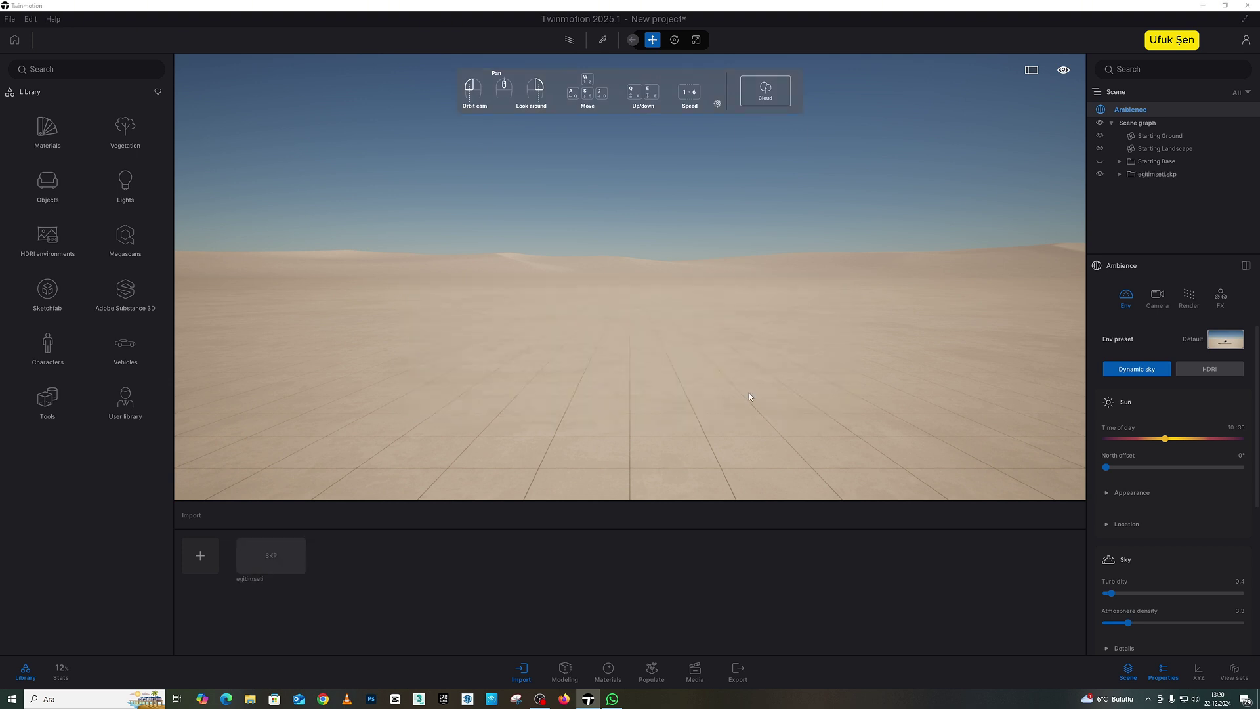
# Step: Raise the imported egitimseti.skp model vertically by about 241 to bring its road and lawn above the sand ground
pyautogui.moveTo(781, 361); pyautogui.dragTo(406, 311, button='right')
pyautogui.moveTo(405, 315); pyautogui.dragTo(448, 320)
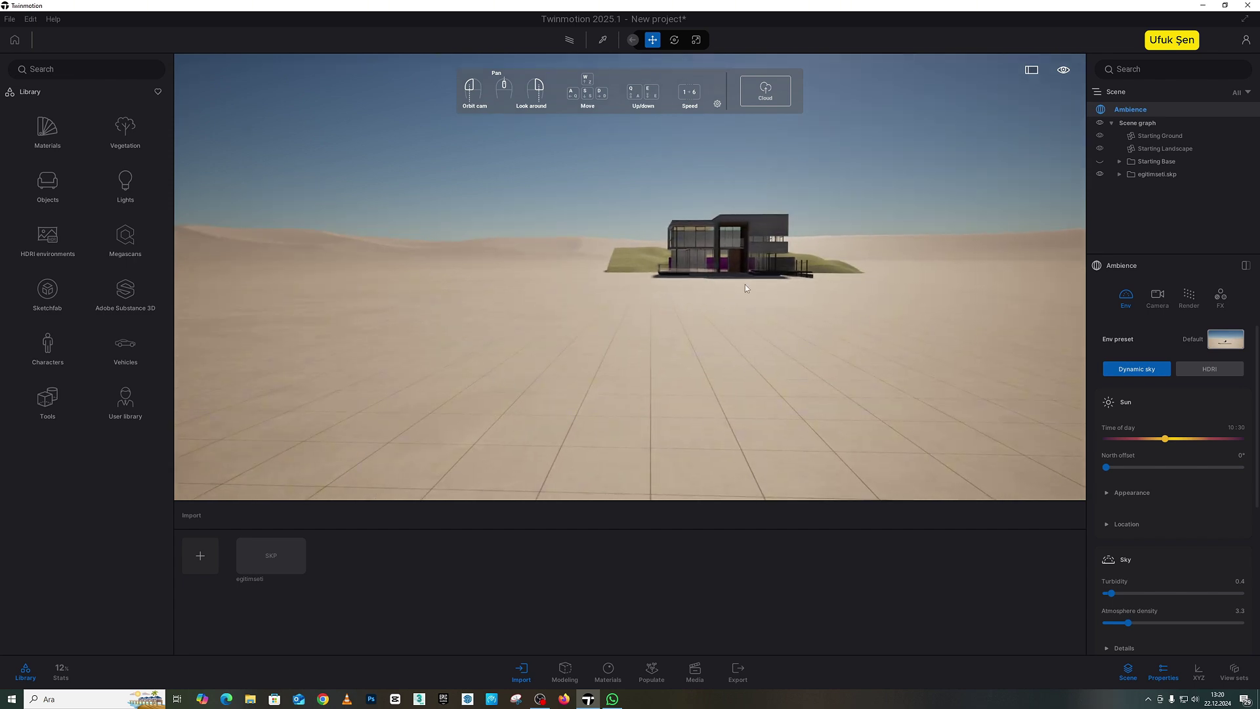
pyautogui.press('w')
pyautogui.moveTo(728, 317); pyautogui.dragTo(673, 296, button='right')
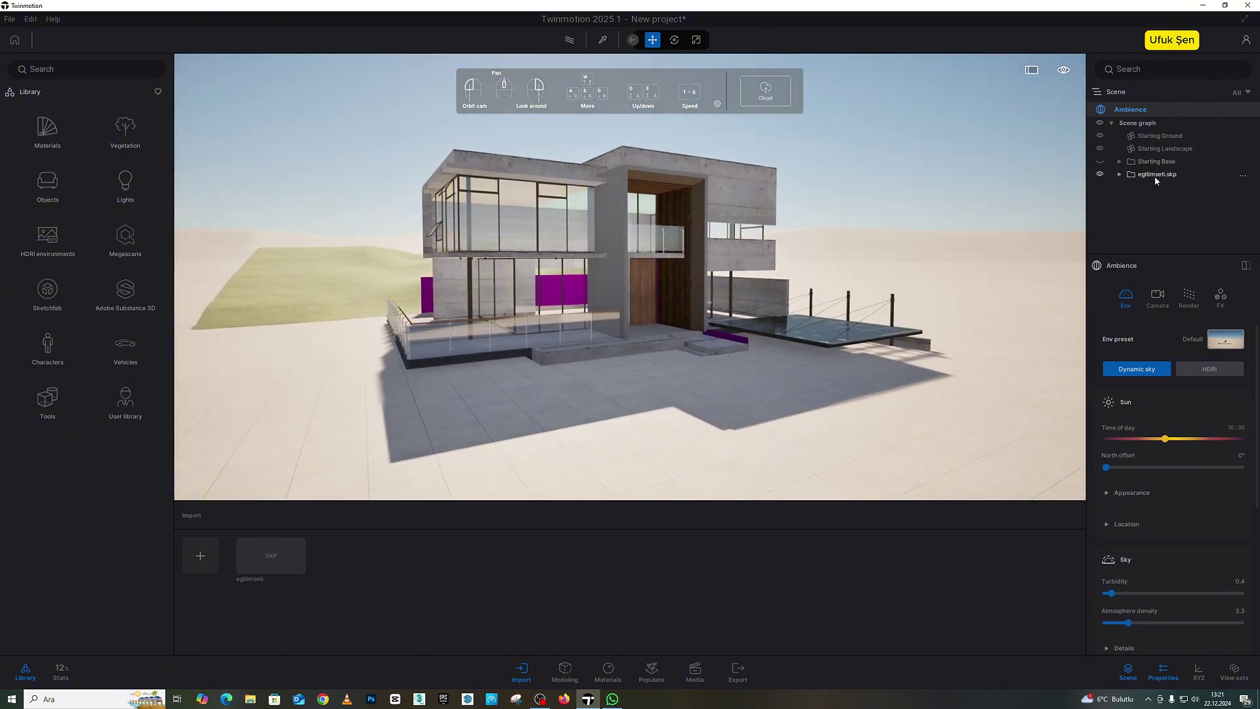
pyautogui.click(1159, 176)
pyautogui.press('s')
pyautogui.press('a')
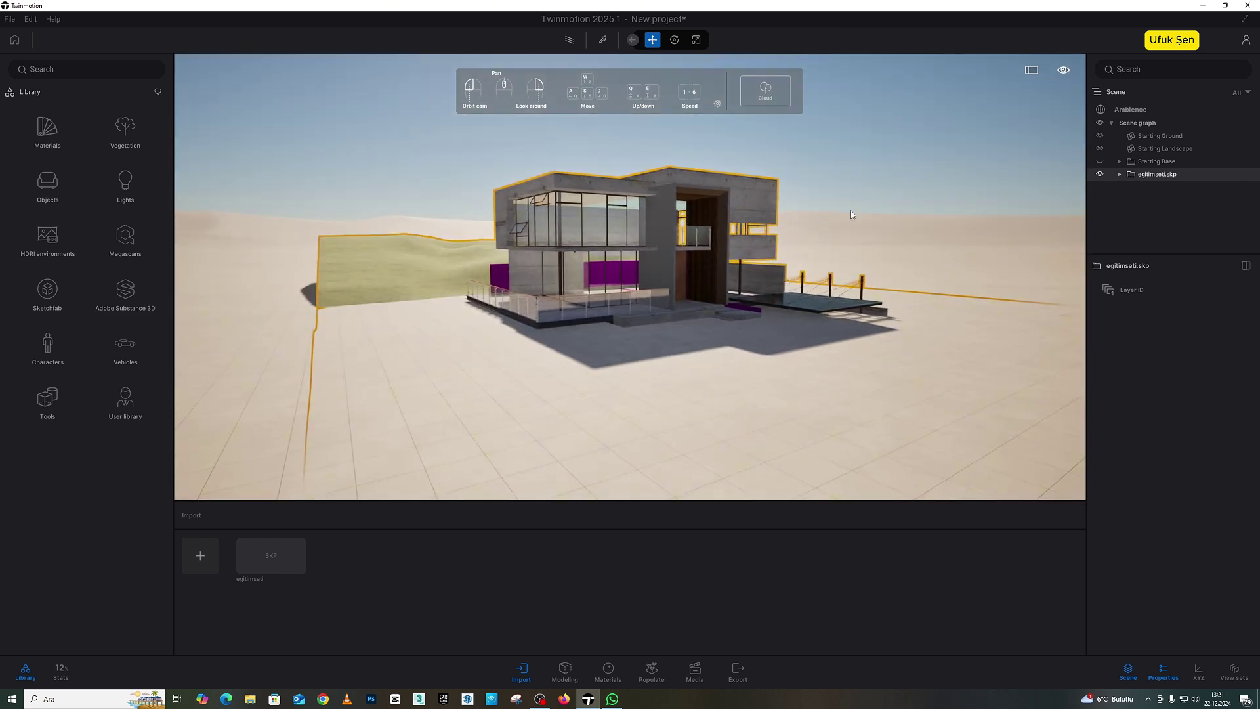
pyautogui.press('w')
pyautogui.press('d')
pyautogui.moveTo(850, 210); pyautogui.dragTo(951, 166, button='right')
pyautogui.press('s')
pyautogui.moveTo(607, 204); pyautogui.dragTo(601, 195, button='right')
pyautogui.press('d')
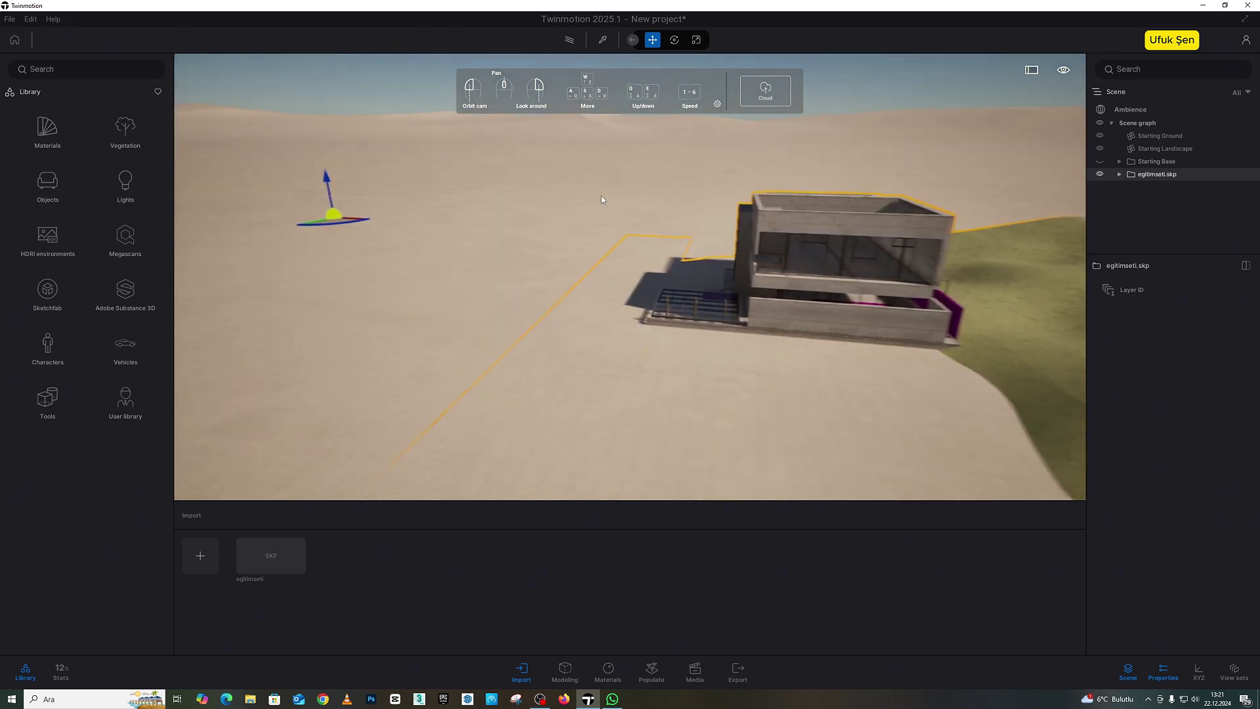
pyautogui.moveTo(601, 195); pyautogui.dragTo(799, 229)
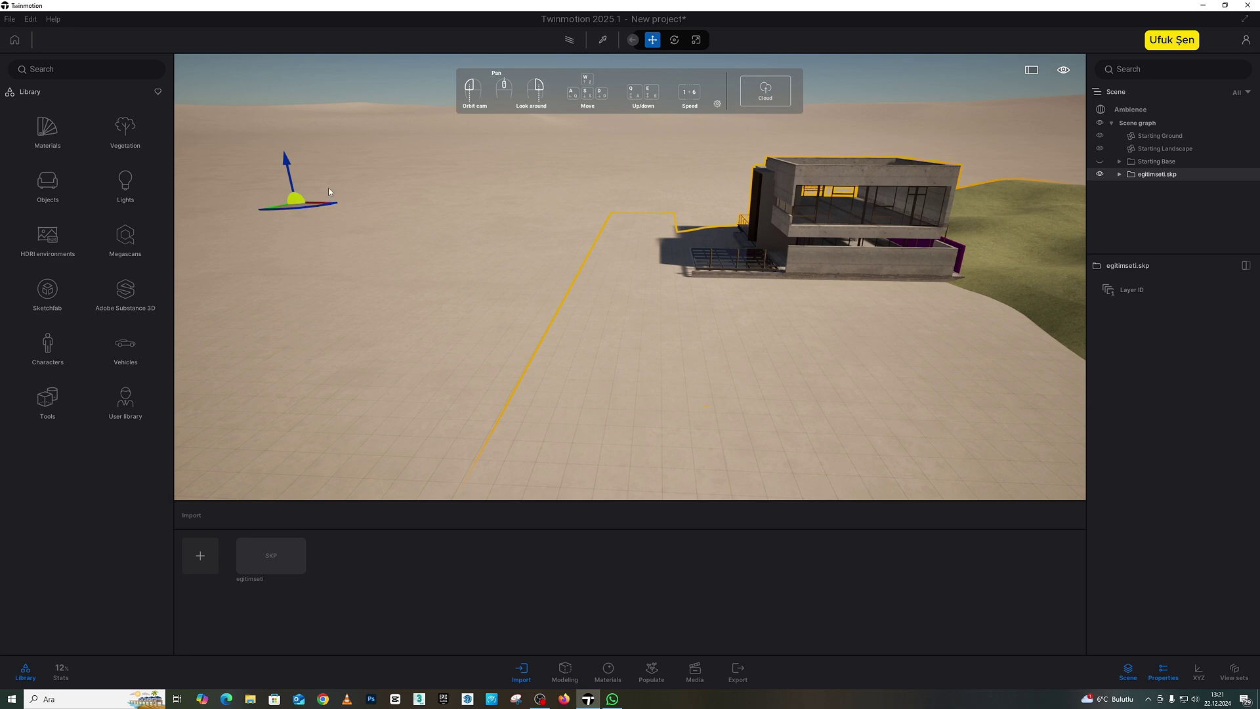
pyautogui.click(291, 164)
pyautogui.click(286, 165)
pyautogui.moveTo(286, 165); pyautogui.dragTo(296, 145)
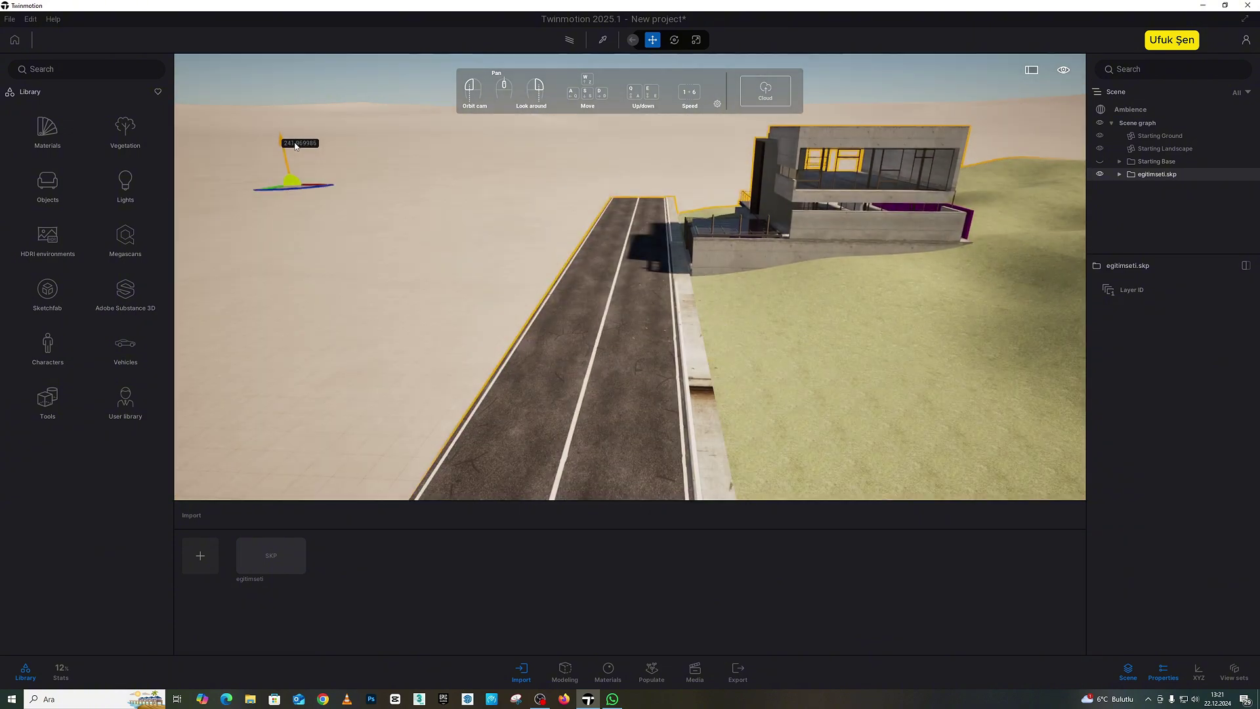
# Step: Examine the house's facade, terrace, entrance stairs, carport and road from several distances
pyautogui.moveTo(289, 148); pyautogui.dragTo(453, 152, button='right')
pyautogui.press('w')
pyautogui.moveTo(338, 266); pyautogui.dragTo(446, 282, button='right')
pyautogui.press('a')
pyautogui.press('s')
pyautogui.press('w')
pyautogui.press('w')
pyautogui.moveTo(700, 435); pyautogui.dragTo(695, 435, button='right')
pyautogui.press('s')
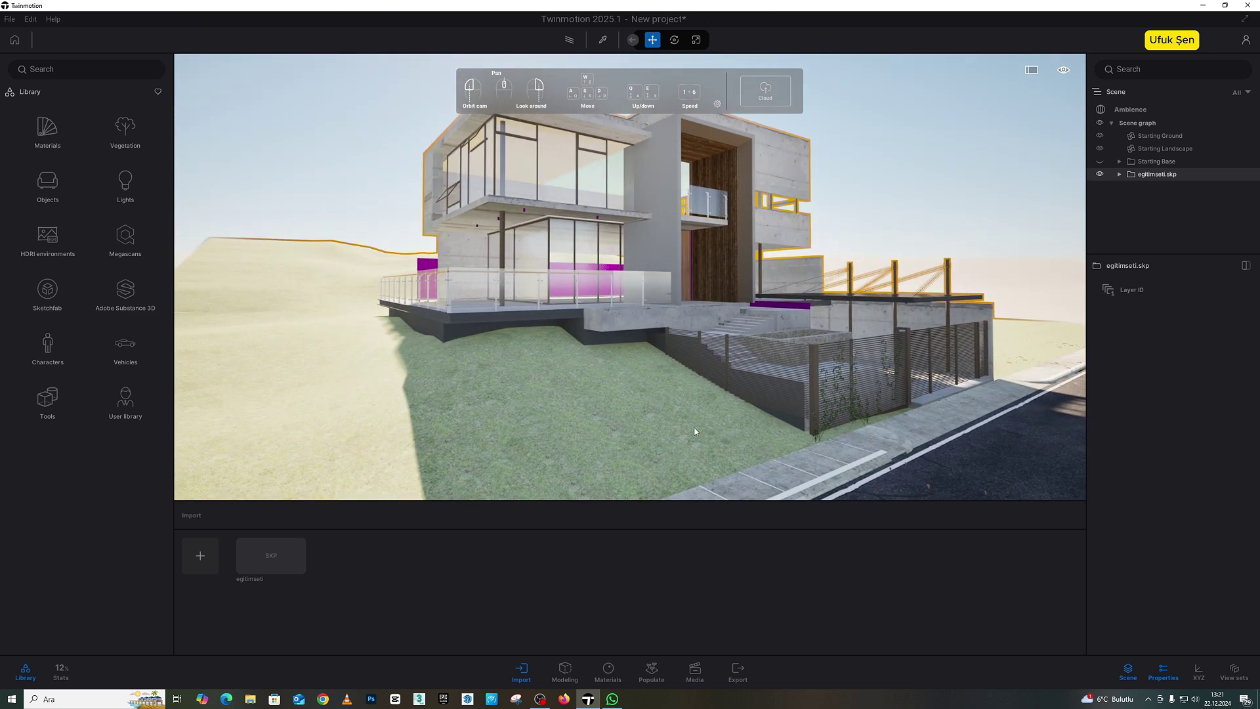
pyautogui.press('e')
pyautogui.moveTo(849, 328); pyautogui.dragTo(790, 282, button='right')
pyautogui.press('w')
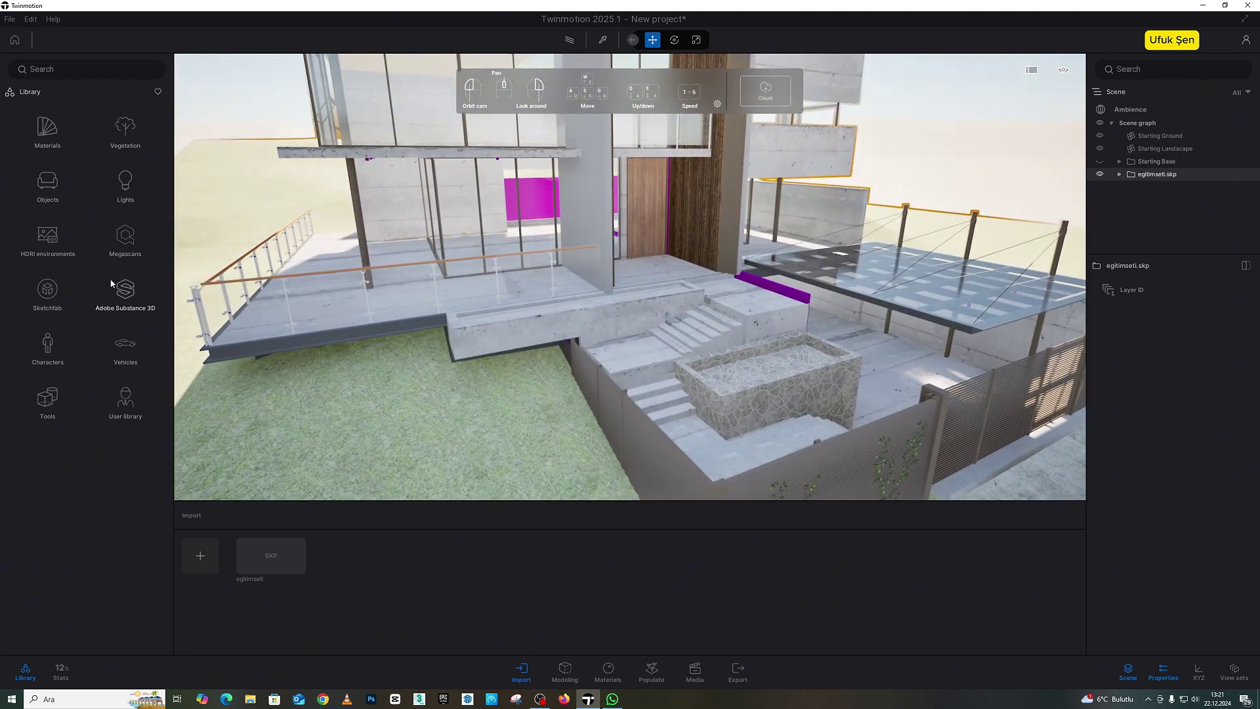
pyautogui.press('s')
pyautogui.moveTo(404, 285); pyautogui.dragTo(426, 236, button='right')
pyautogui.press('q')
pyautogui.press('w')
pyautogui.press('s')
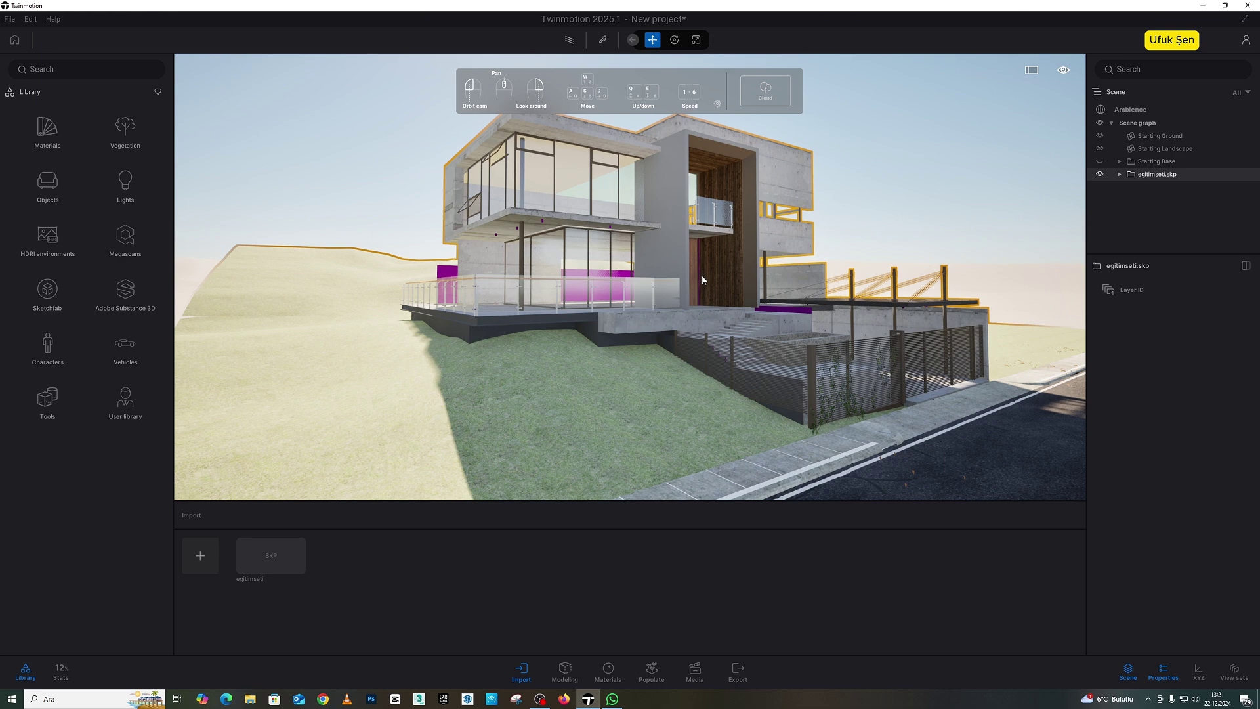
pyautogui.press('w')
pyautogui.moveTo(701, 277); pyautogui.dragTo(683, 259, button='right')
pyautogui.moveTo(633, 260); pyautogui.dragTo(731, 245)
# Step: Try the Base context material from the Concrete library on the house's concrete surfaces
pyautogui.click(49, 132)
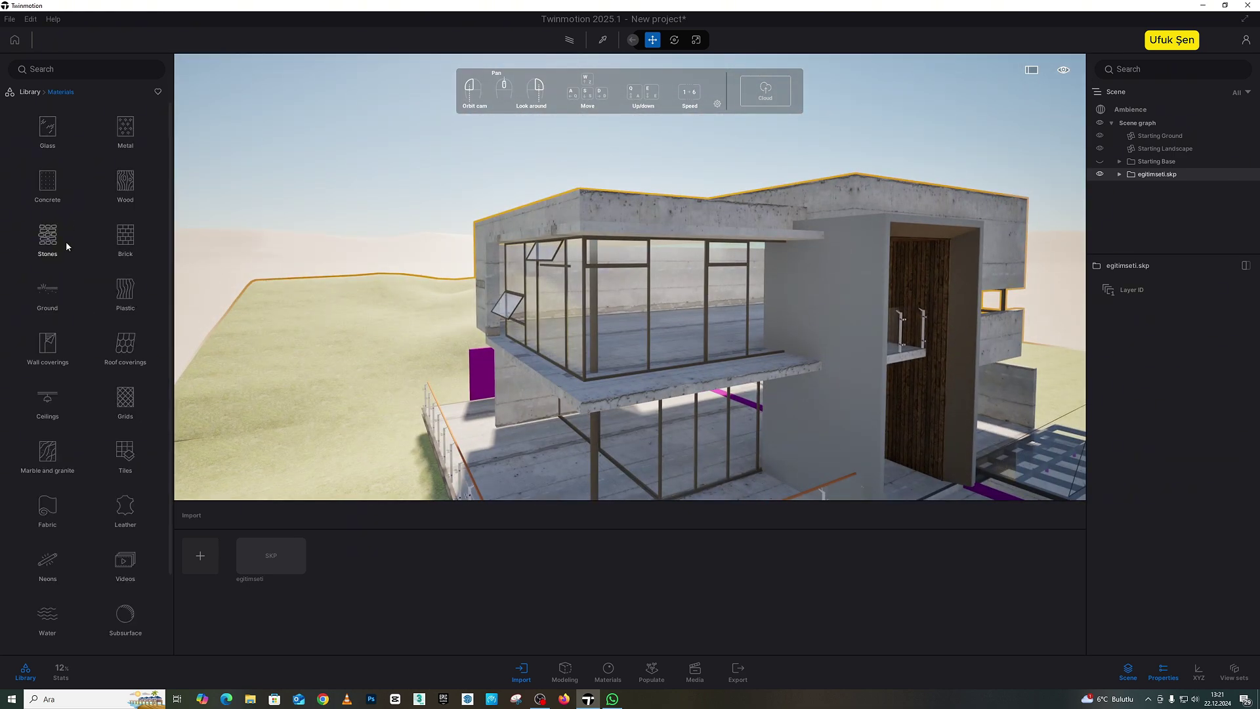
pyautogui.click(53, 182)
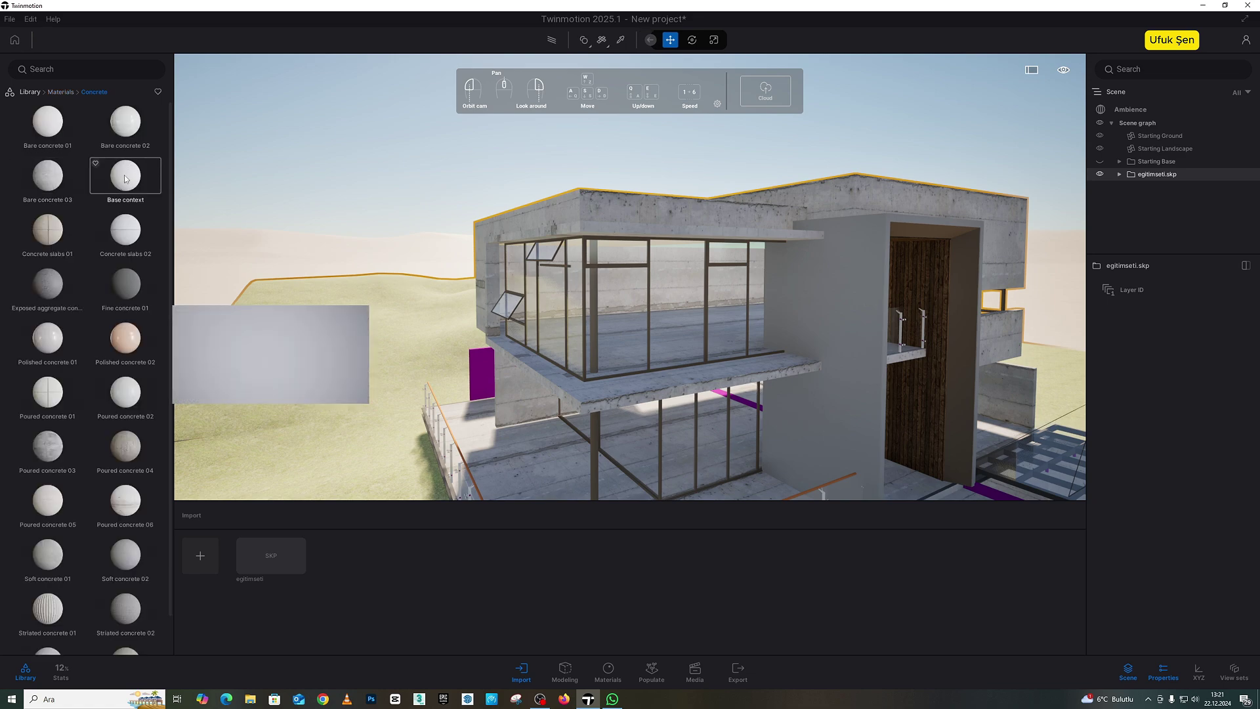
pyautogui.moveTo(125, 176); pyautogui.dragTo(607, 221)
pyautogui.press('w')
pyautogui.moveTo(607, 222); pyautogui.dragTo(607, 269, button='right')
pyautogui.press('s')
pyautogui.press('s')
pyautogui.press('w')
# Step: Try the Exposed aggregate concrete 01 material on the house's concrete surfaces
pyautogui.moveTo(55, 284)
pyautogui.moveTo(55, 284); pyautogui.dragTo(765, 135)
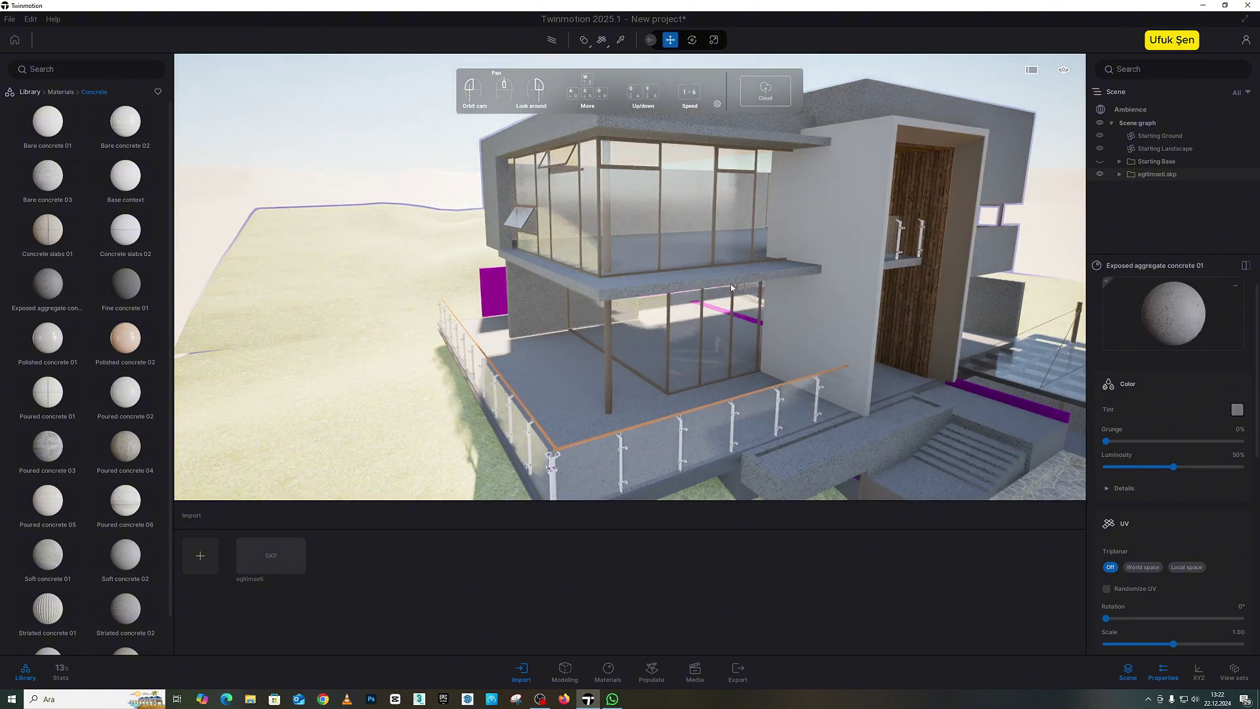
pyautogui.press('q')
pyautogui.scroll(4, 835, 360)
pyautogui.moveTo(842, 358); pyautogui.dragTo(690, 306, button='middle')
pyautogui.scroll(-4, 617, 281)
pyautogui.scroll(-3, 617, 280)
pyautogui.moveTo(601, 131); pyautogui.dragTo(545, 216, button='middle')
# Step: Apply Poured concrete 03 to the house's concrete surfaces and set its UV scale to 2.05
pyautogui.moveTo(98, 383)
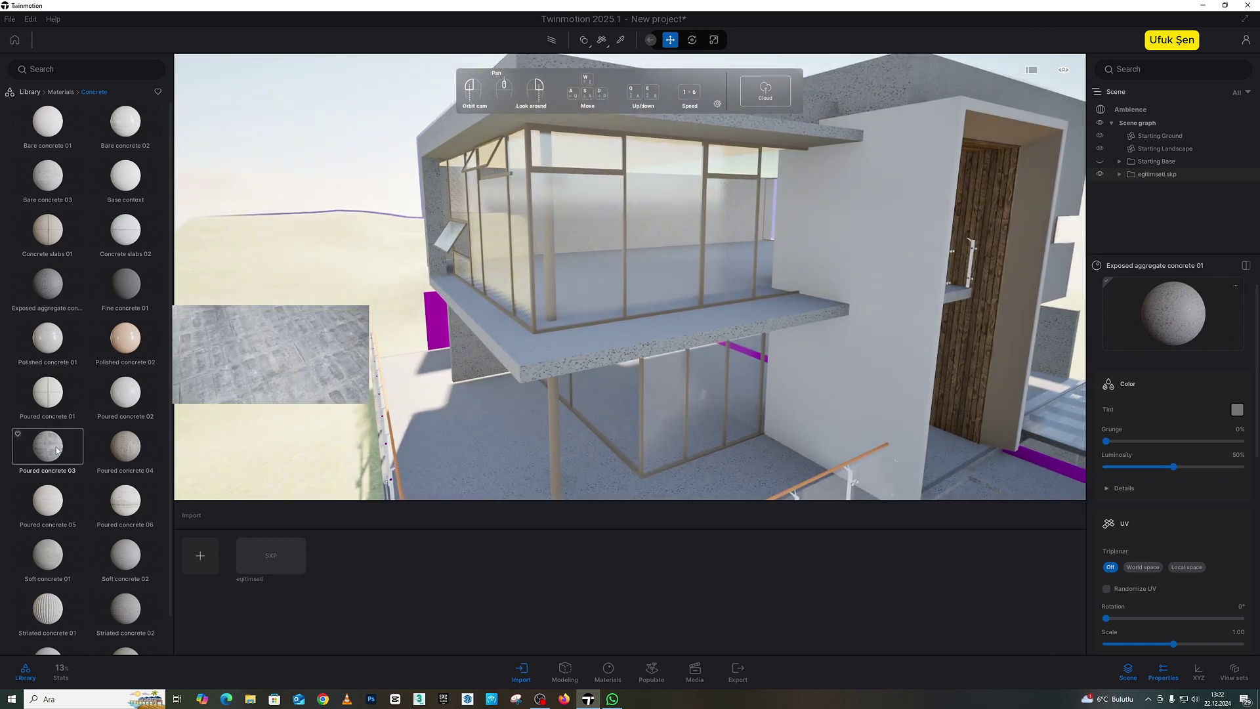
pyautogui.moveTo(47, 446); pyautogui.dragTo(594, 358)
pyautogui.scroll(-3, 594, 360)
pyautogui.moveTo(593, 360); pyautogui.dragTo(583, 263, button='middle')
pyautogui.scroll(1, 583, 263)
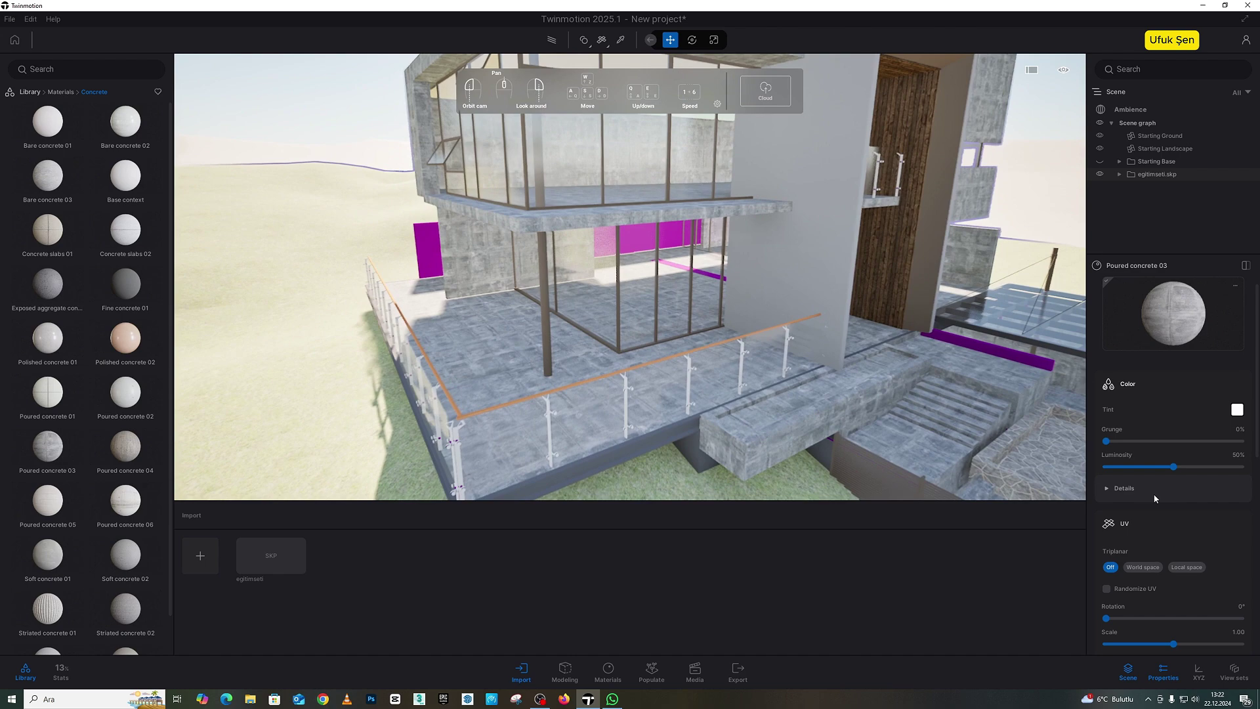
pyautogui.moveTo(1174, 646); pyautogui.dragTo(1182, 646)
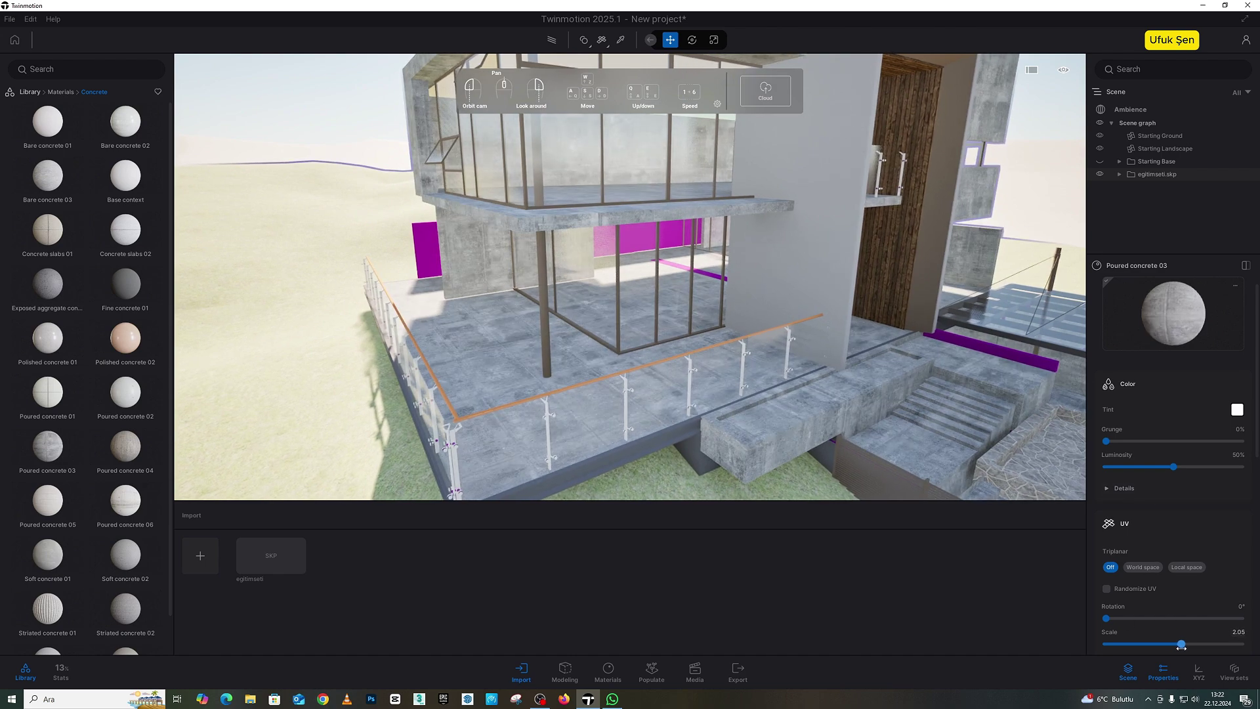
# Step: Inspect the new concrete finish on the house's facade, terrace and carport from the street side
pyautogui.moveTo(741, 374); pyautogui.dragTo(767, 405)
pyautogui.scroll(-3, 676, 352)
pyautogui.scroll(-2, 819, 354)
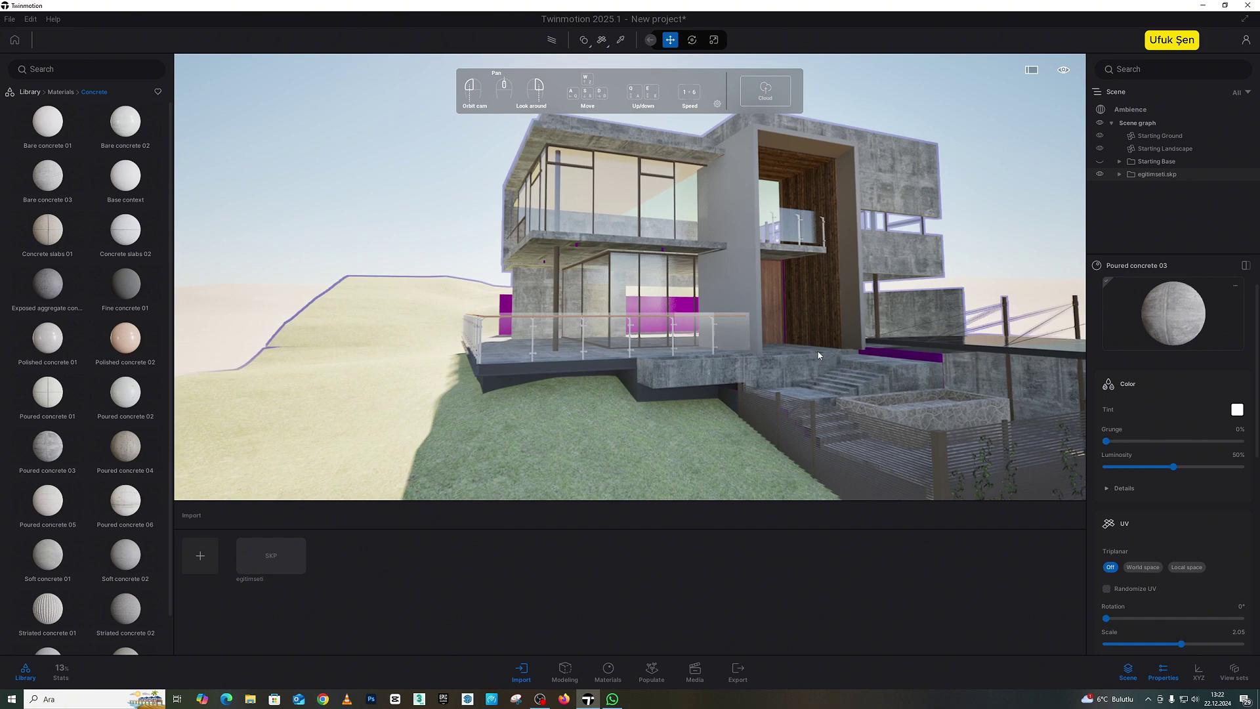
pyautogui.moveTo(819, 354); pyautogui.dragTo(799, 304)
pyautogui.moveTo(801, 298); pyautogui.dragTo(728, 200, button='middle')
pyautogui.scroll(2, 728, 200)
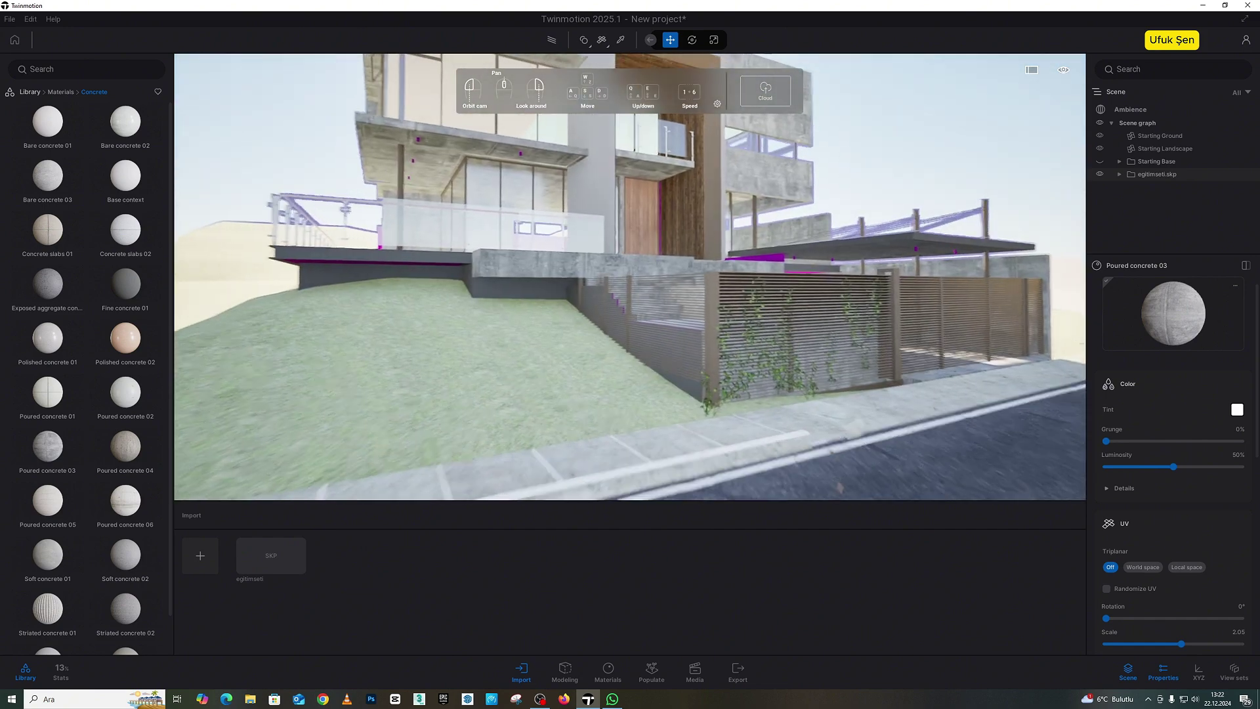
pyautogui.scroll(-3, 728, 200)
pyautogui.moveTo(712, 276); pyautogui.dragTo(788, 279)
pyautogui.moveTo(788, 279); pyautogui.dragTo(781, 351, button='middle')
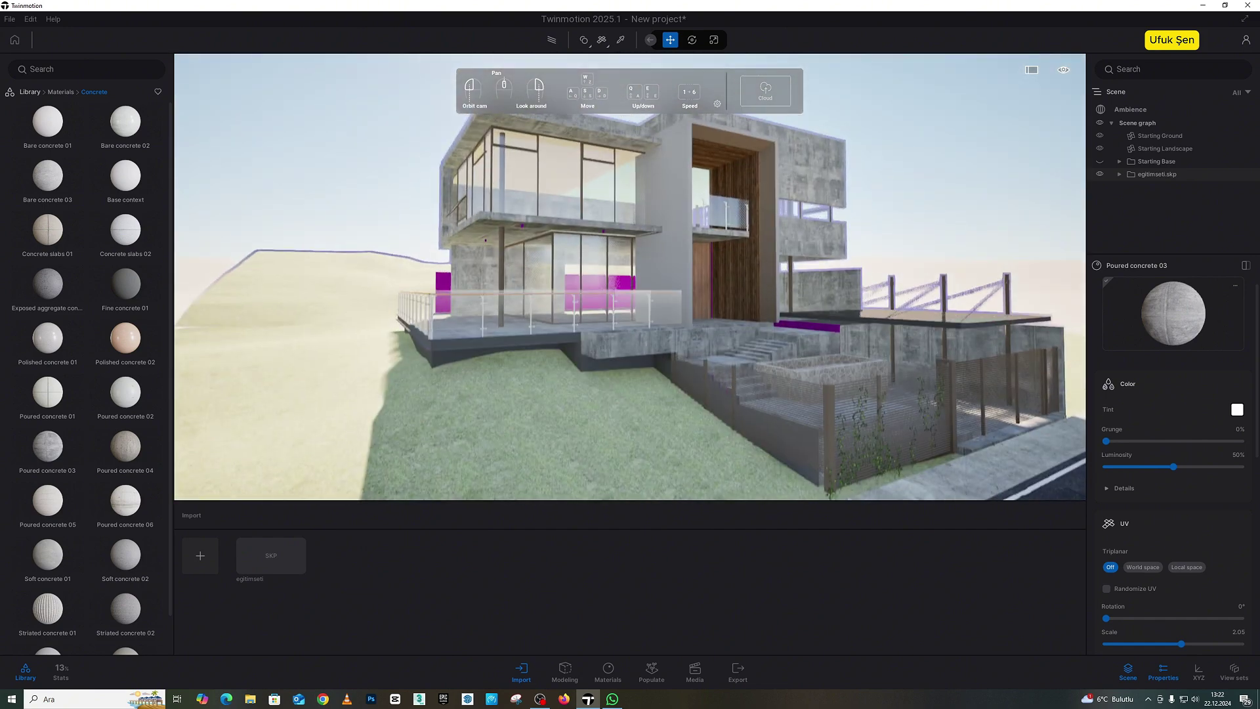
pyautogui.moveTo(781, 351); pyautogui.dragTo(810, 341)
pyautogui.moveTo(810, 341); pyautogui.dragTo(764, 358, button='middle')
pyautogui.moveTo(765, 357); pyautogui.dragTo(810, 342)
pyautogui.moveTo(810, 342); pyautogui.dragTo(781, 298, button='middle')
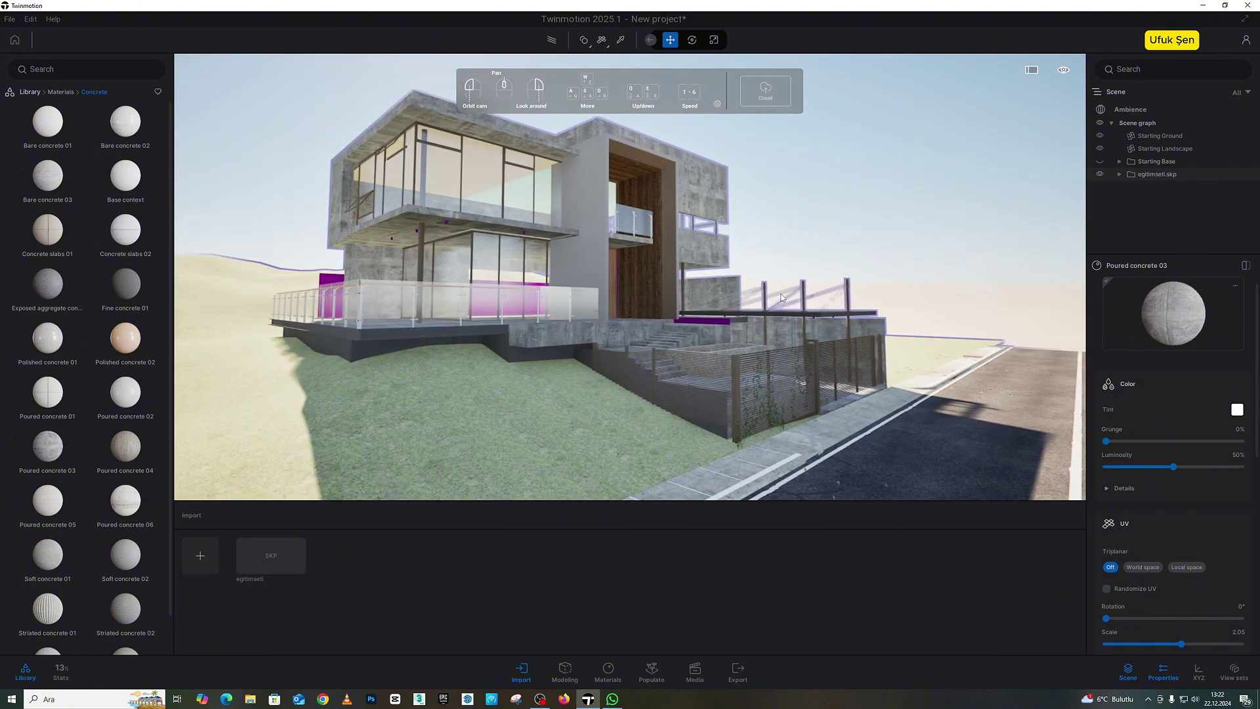
# Step: Preview the house with the Path Tracer and return to real-time display
pyautogui.click(558, 42)
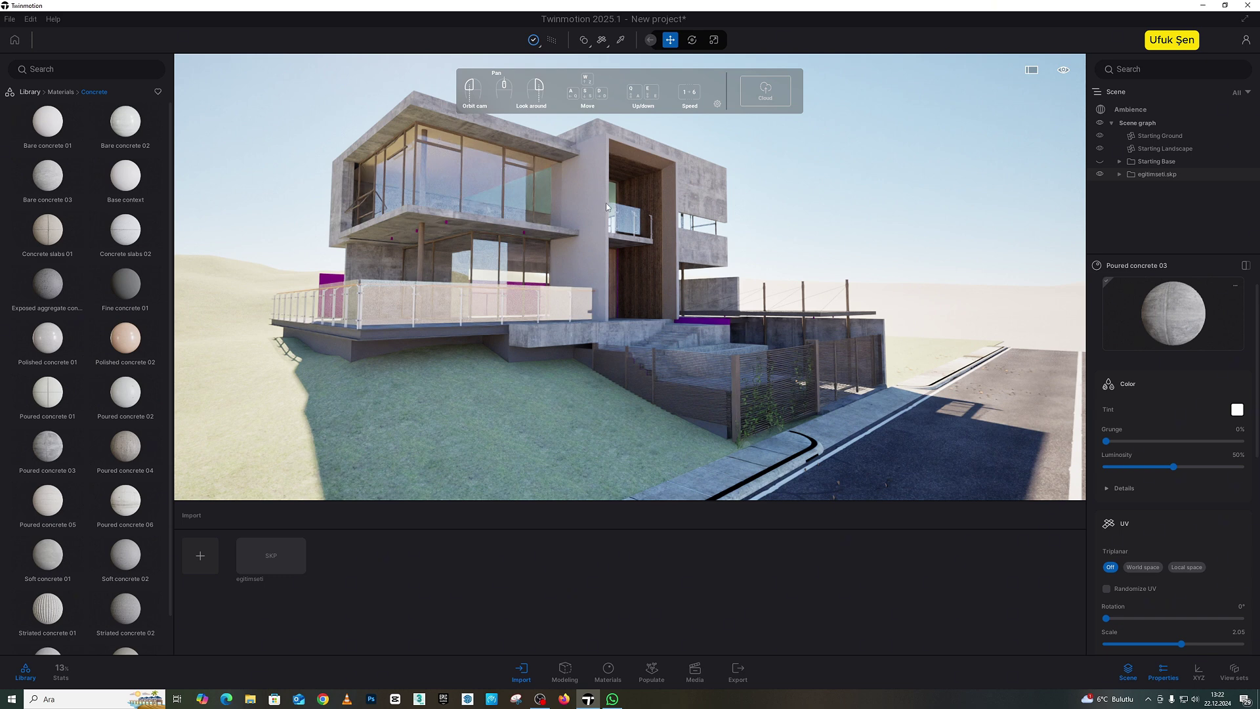
pyautogui.click(557, 40)
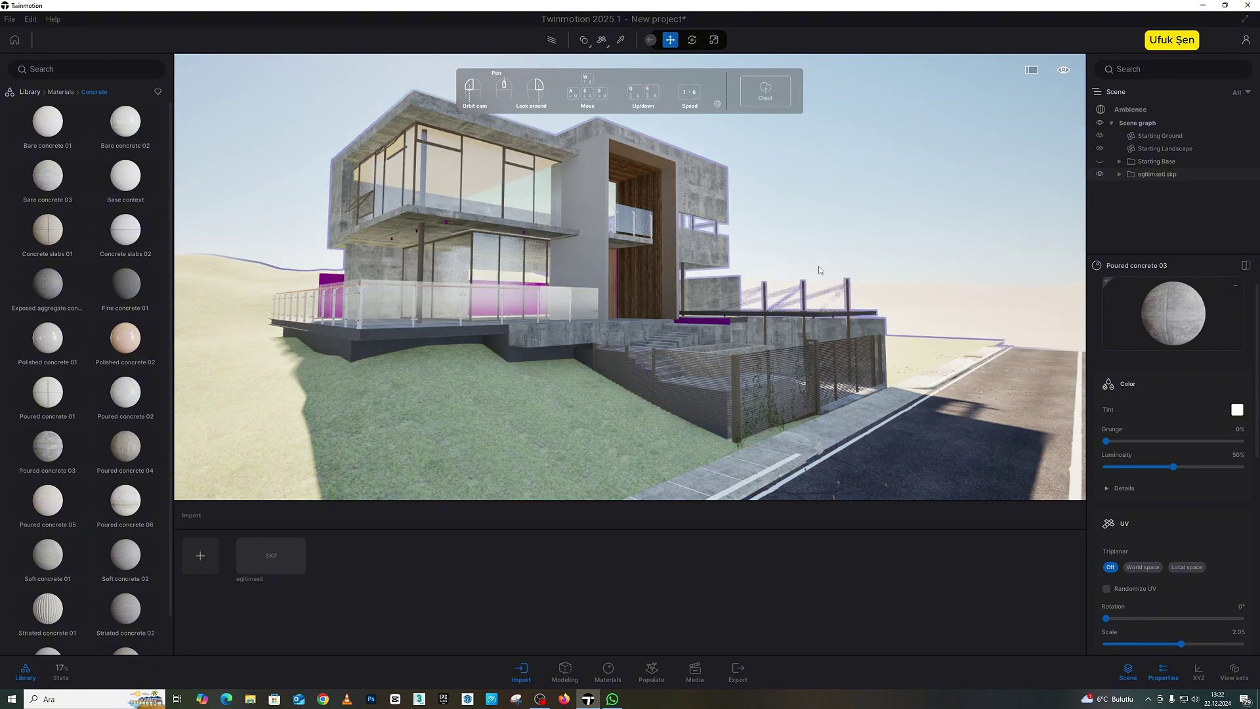
# Step: Create two media images, one facing the front of the house and one from the carport side
pyautogui.moveTo(818, 268); pyautogui.dragTo(624, 302)
pyautogui.moveTo(722, 250); pyautogui.dragTo(826, 154)
pyautogui.scroll(-4, 893, 179)
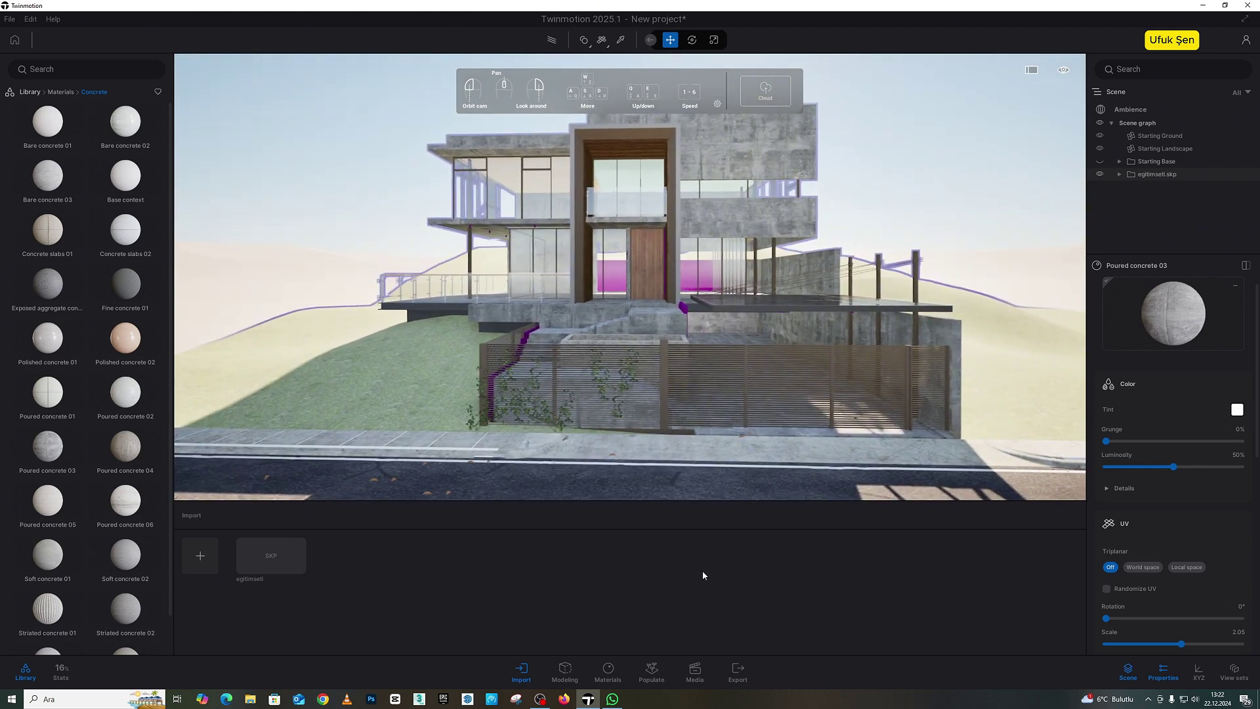
pyautogui.click(695, 671)
pyautogui.click(200, 556)
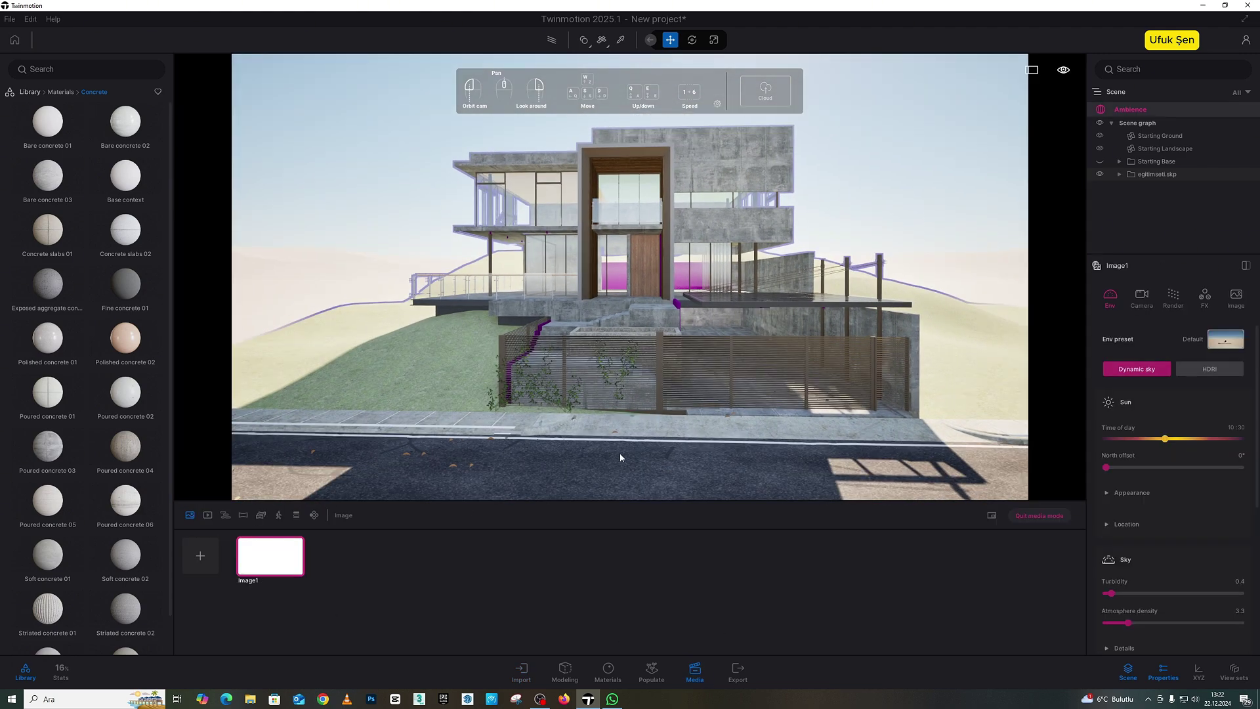
pyautogui.moveTo(686, 440); pyautogui.dragTo(607, 415)
pyautogui.click(200, 556)
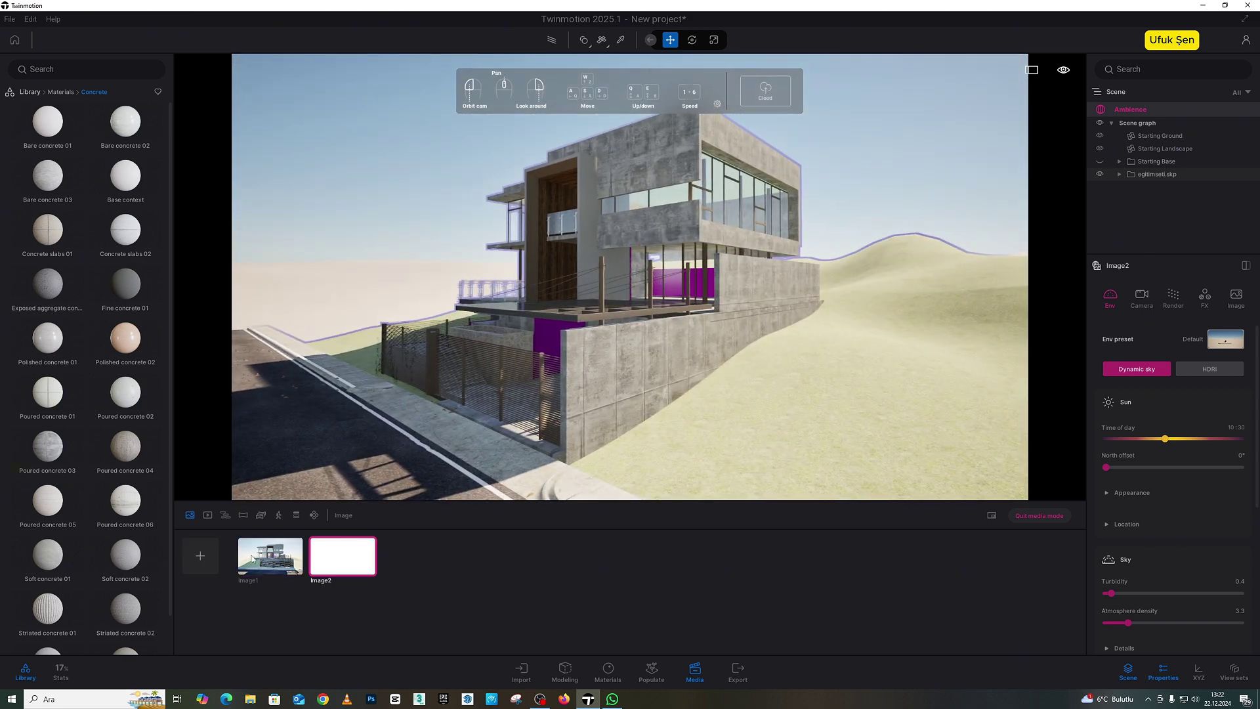
# Step: Compare the two saved image views and look at the front corner of the house from Image1
pyautogui.click(271, 564)
pyautogui.click(342, 556)
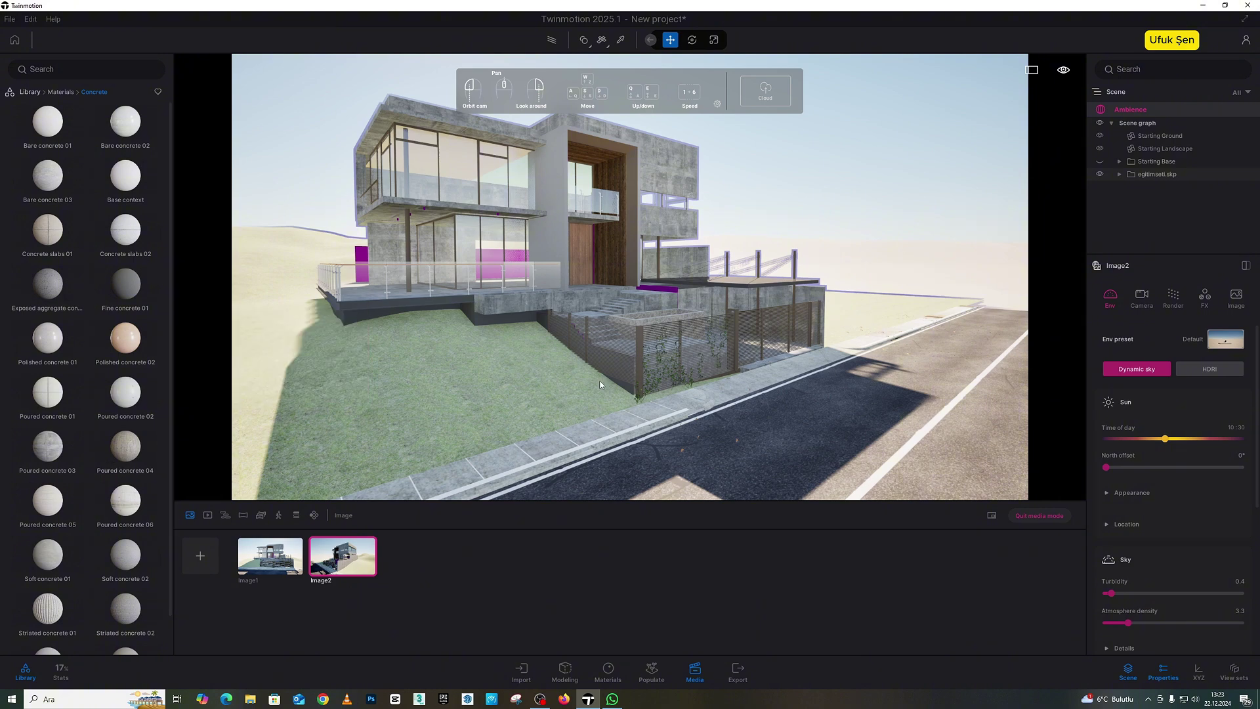
pyautogui.click(279, 567)
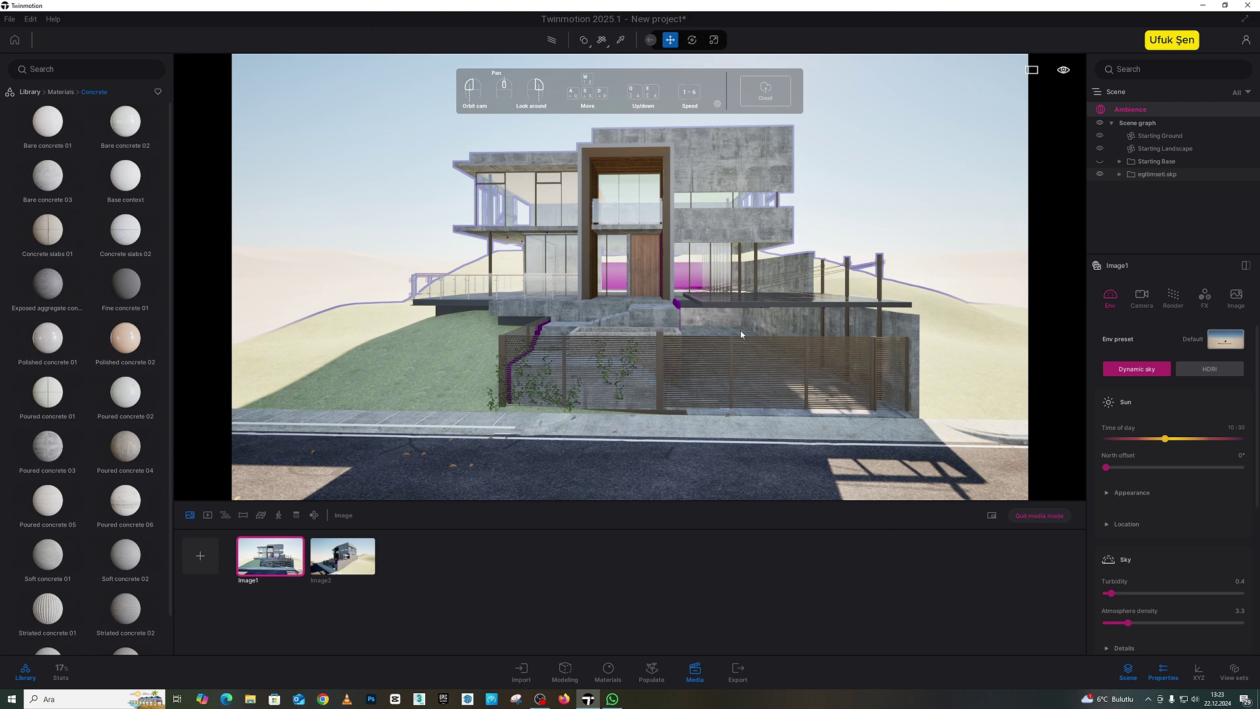
pyautogui.moveTo(608, 204); pyautogui.dragTo(594, 252)
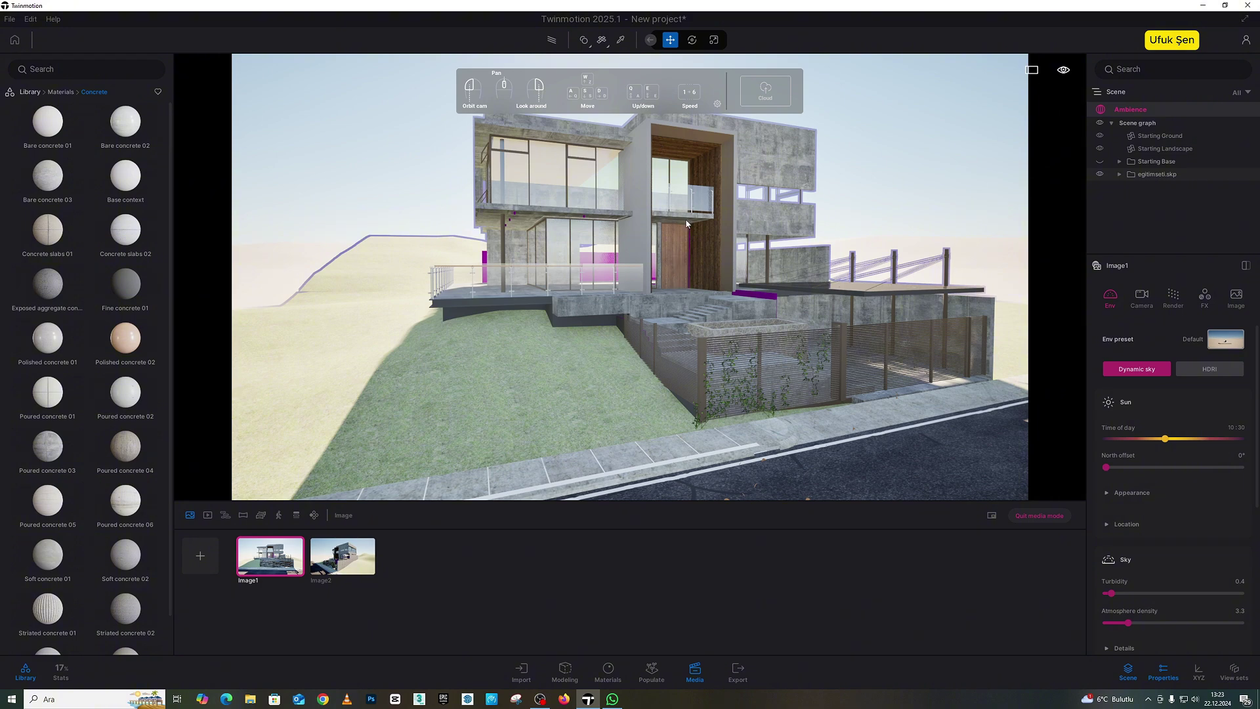
pyautogui.moveTo(679, 235); pyautogui.dragTo(640, 176)
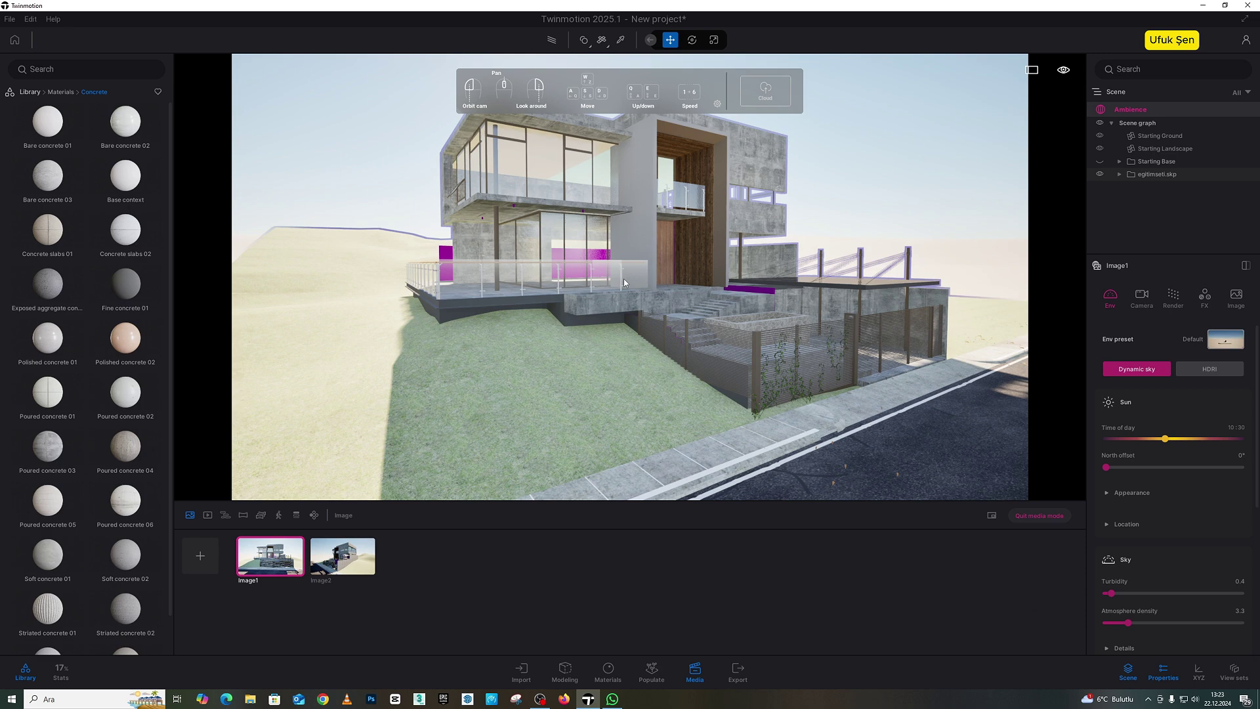
pyautogui.moveTo(625, 283); pyautogui.dragTo(586, 282)
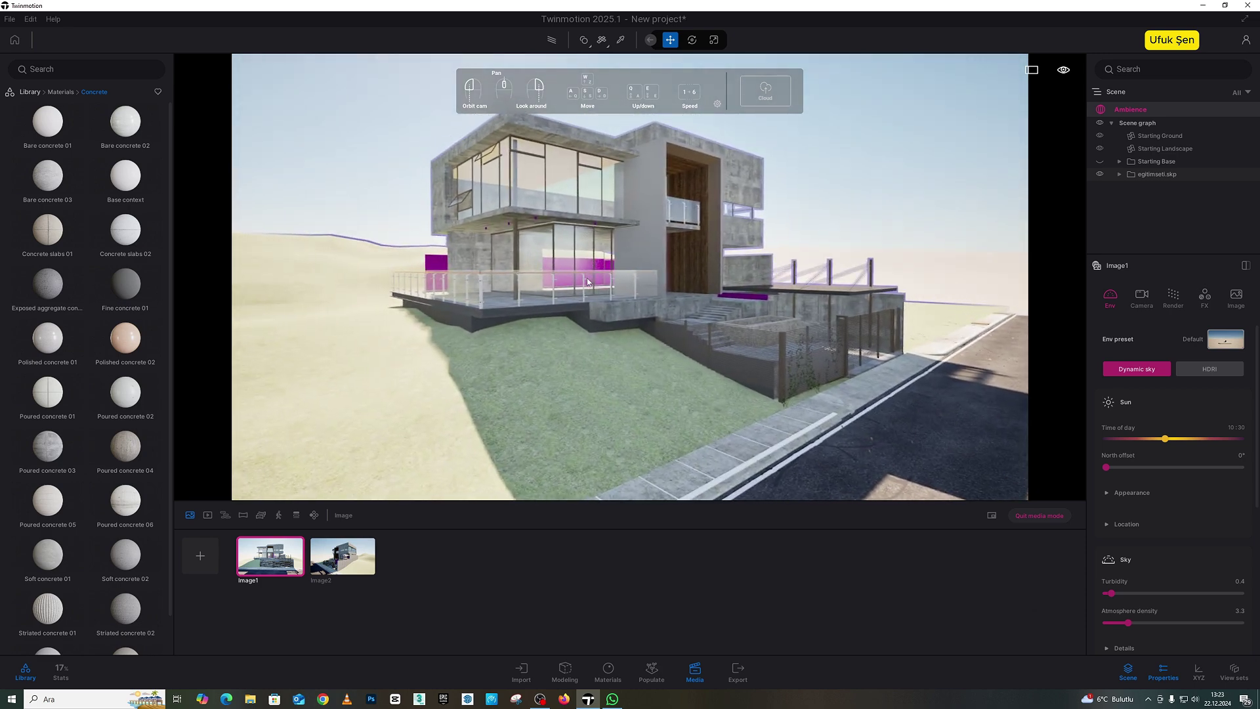